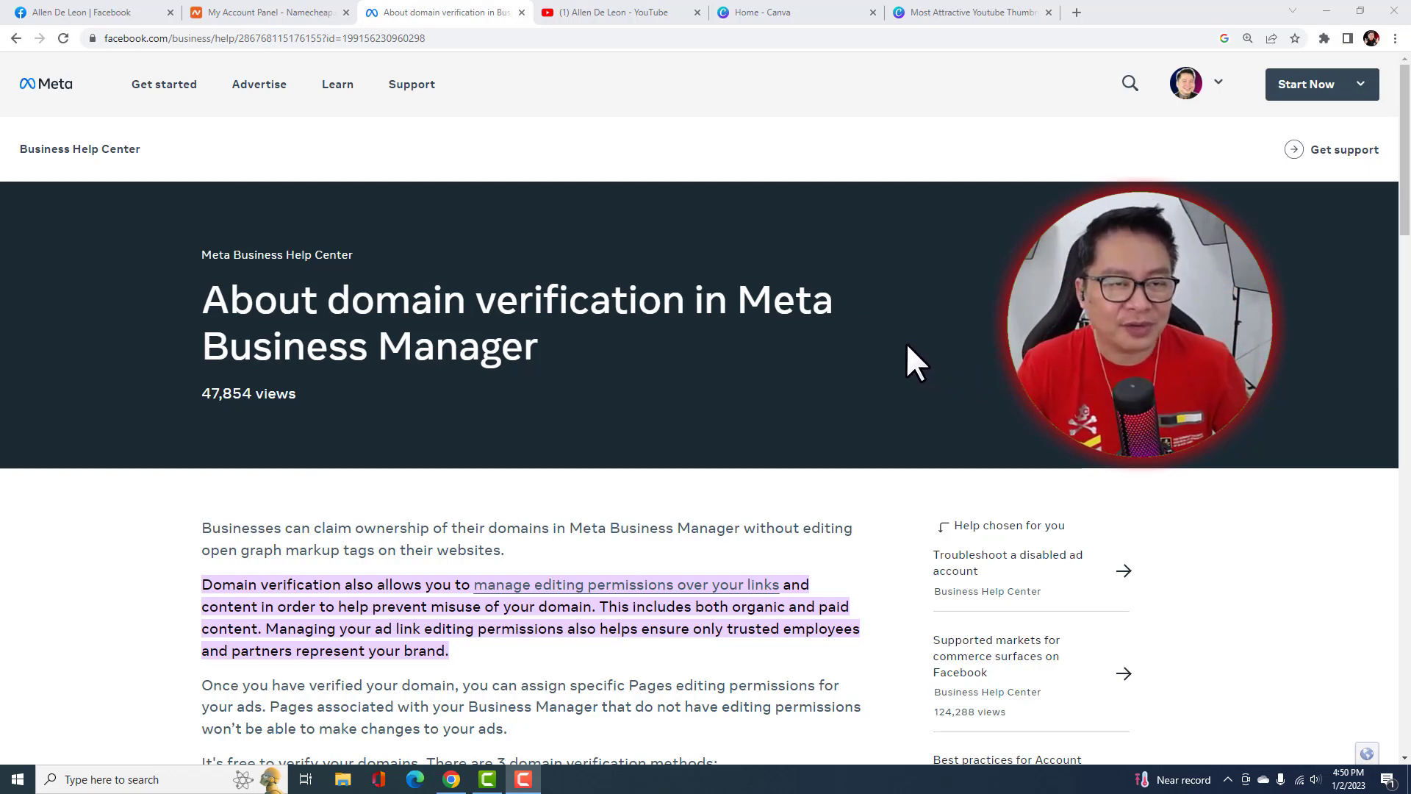
- Switch to Facebook, go to the home feed and open Ads Manager
{"action": "left_click", "coordinate": [126, 13]}
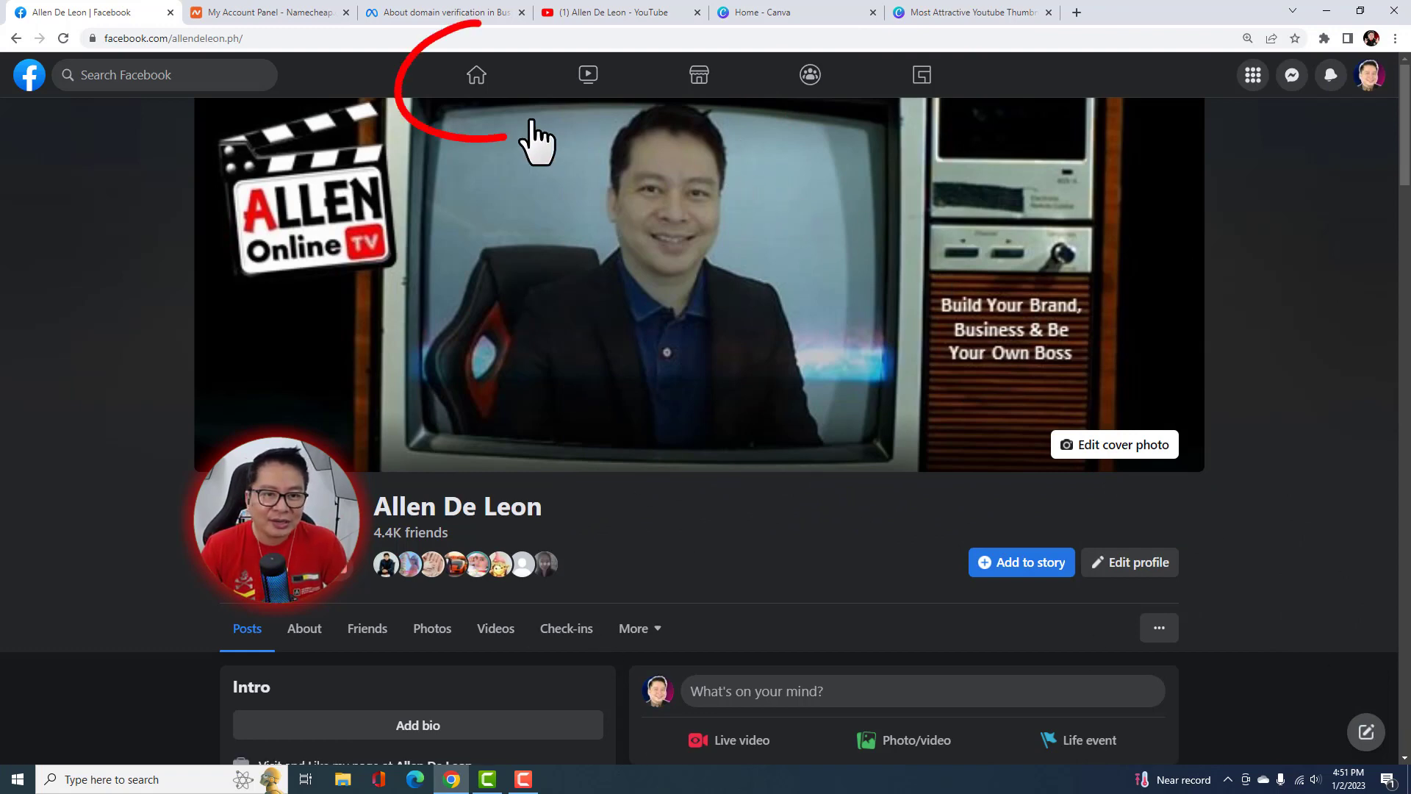
{"action": "left_click", "coordinate": [477, 76]}
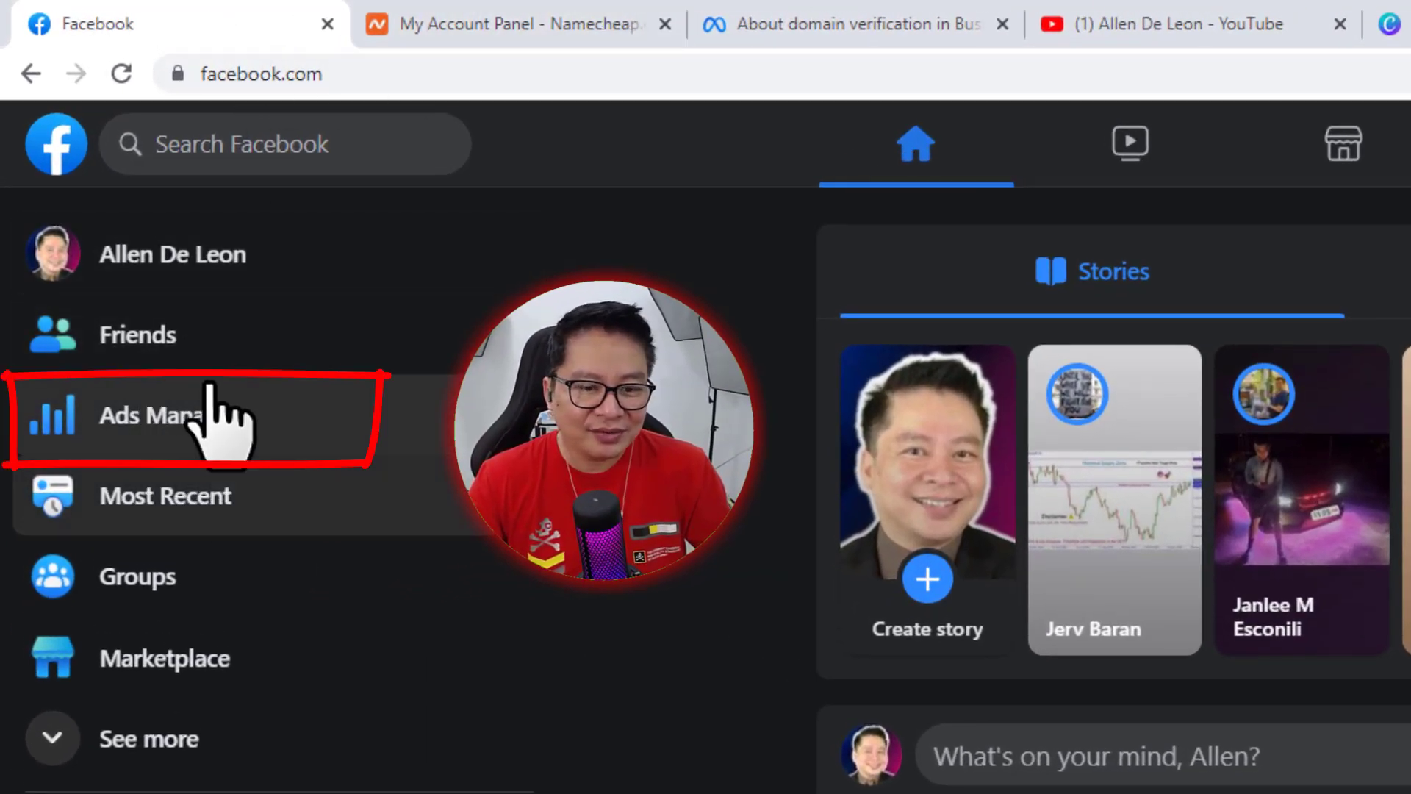
{"action": "left_click", "coordinate": [273, 421]}
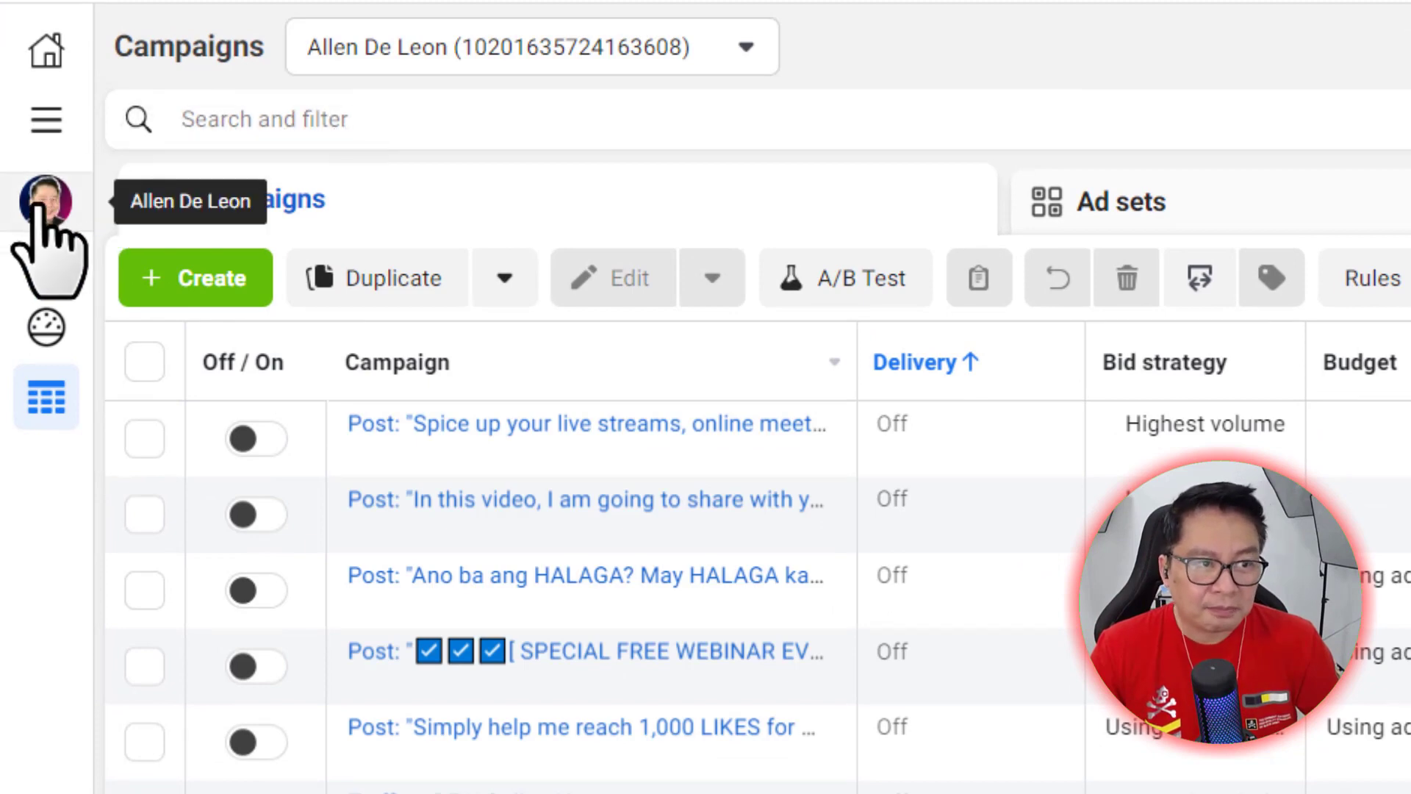
- Switch Ads Manager from the personal account to the Enegosyo network business account
{"action": "left_click", "coordinate": [42, 198]}
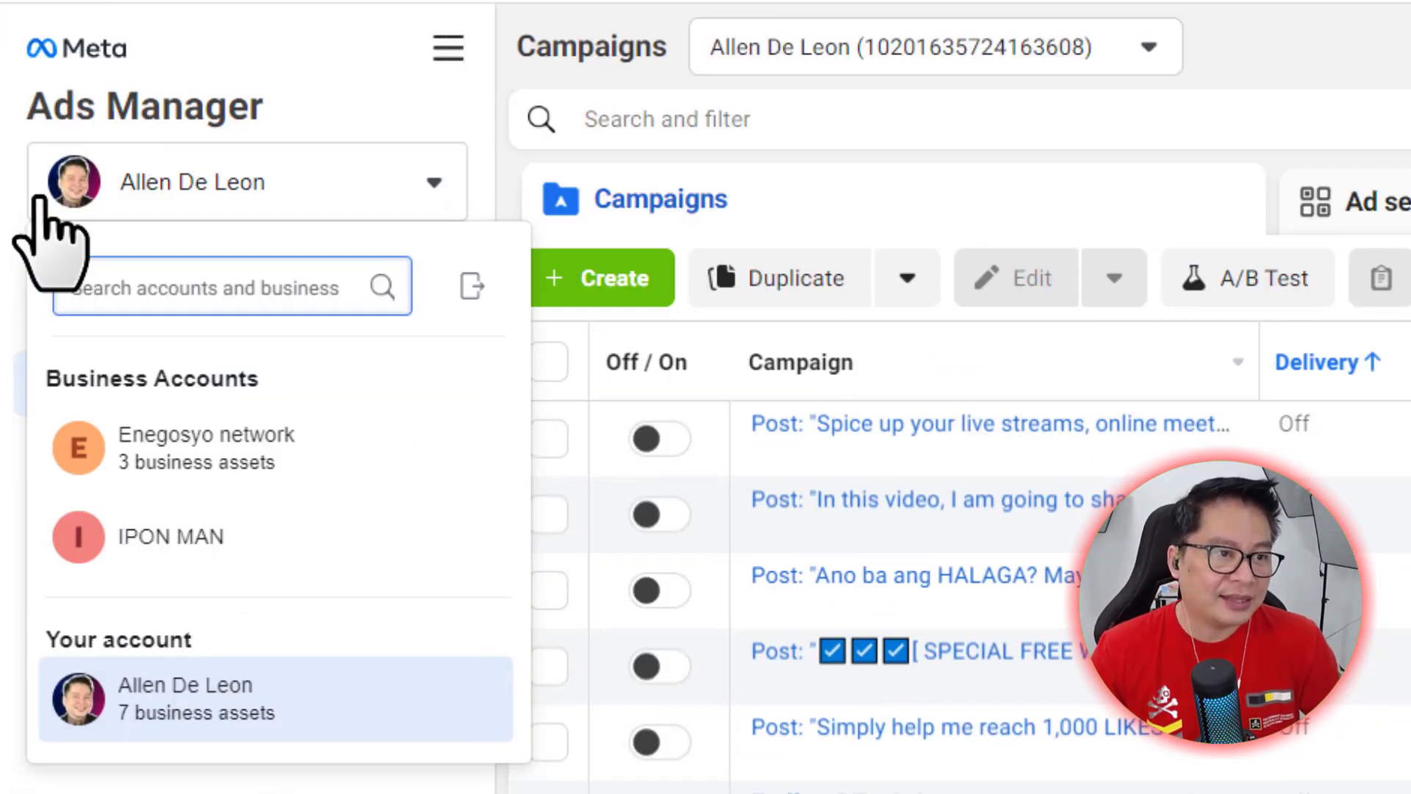
{"action": "left_click", "coordinate": [423, 181]}
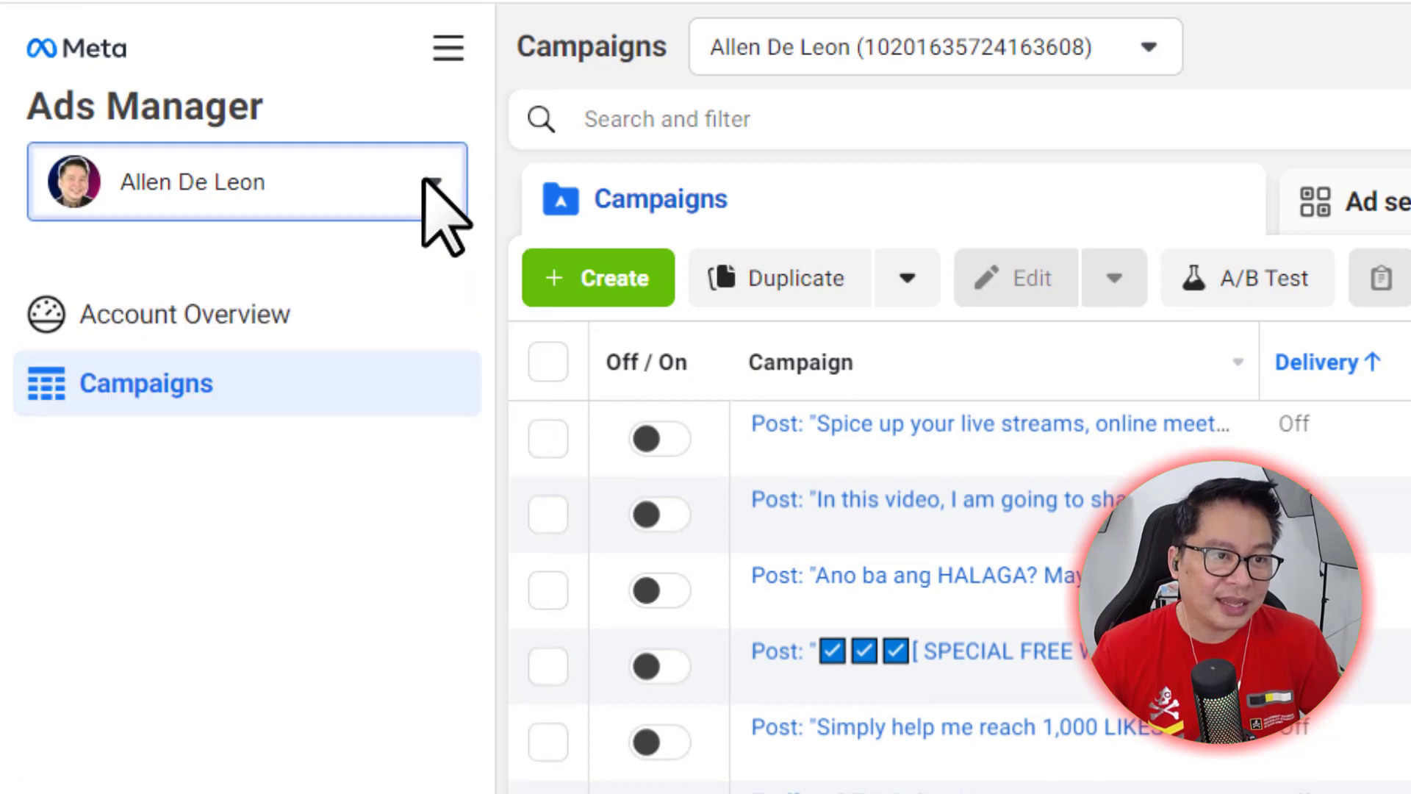
{"action": "left_click", "coordinate": [424, 180]}
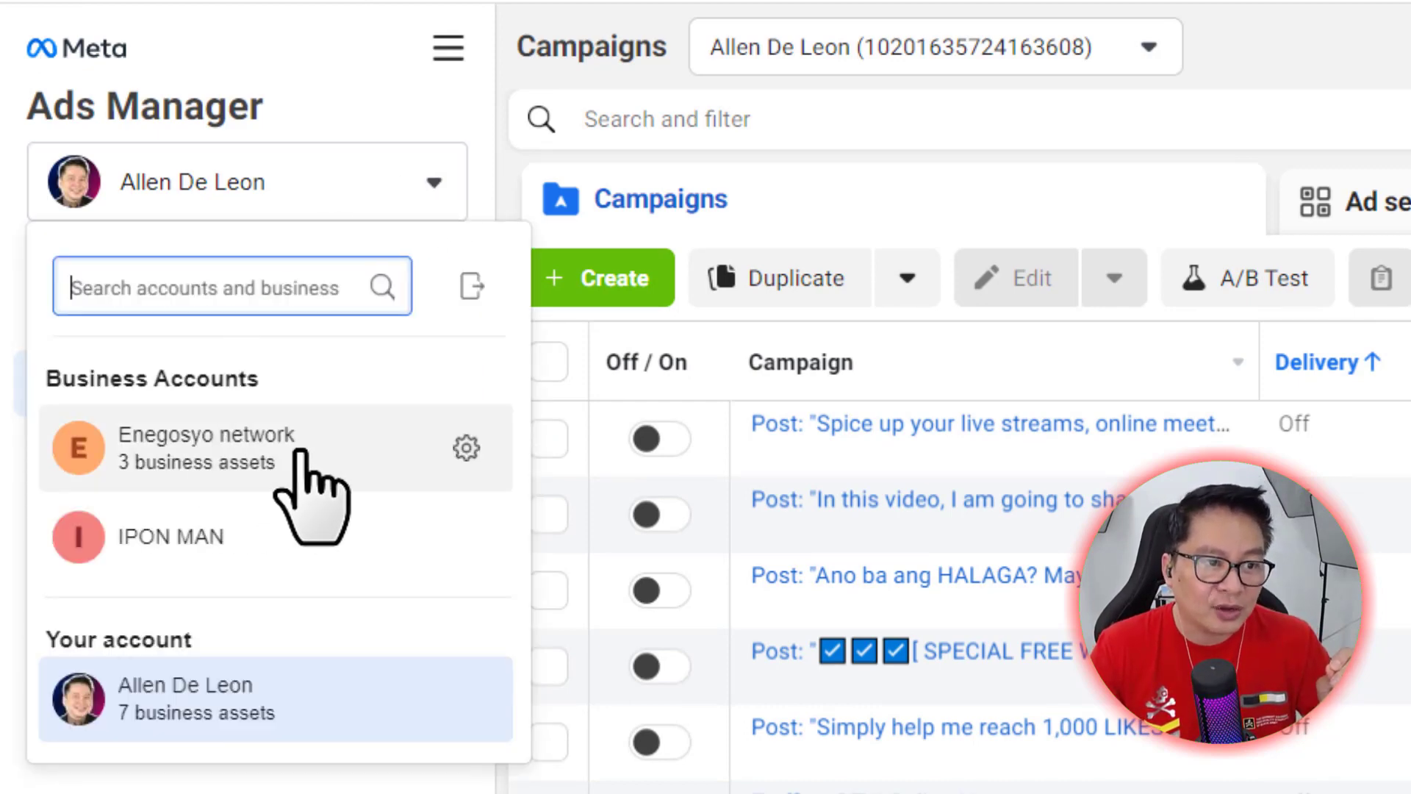
{"action": "mouse_move", "coordinate": [301, 451]}
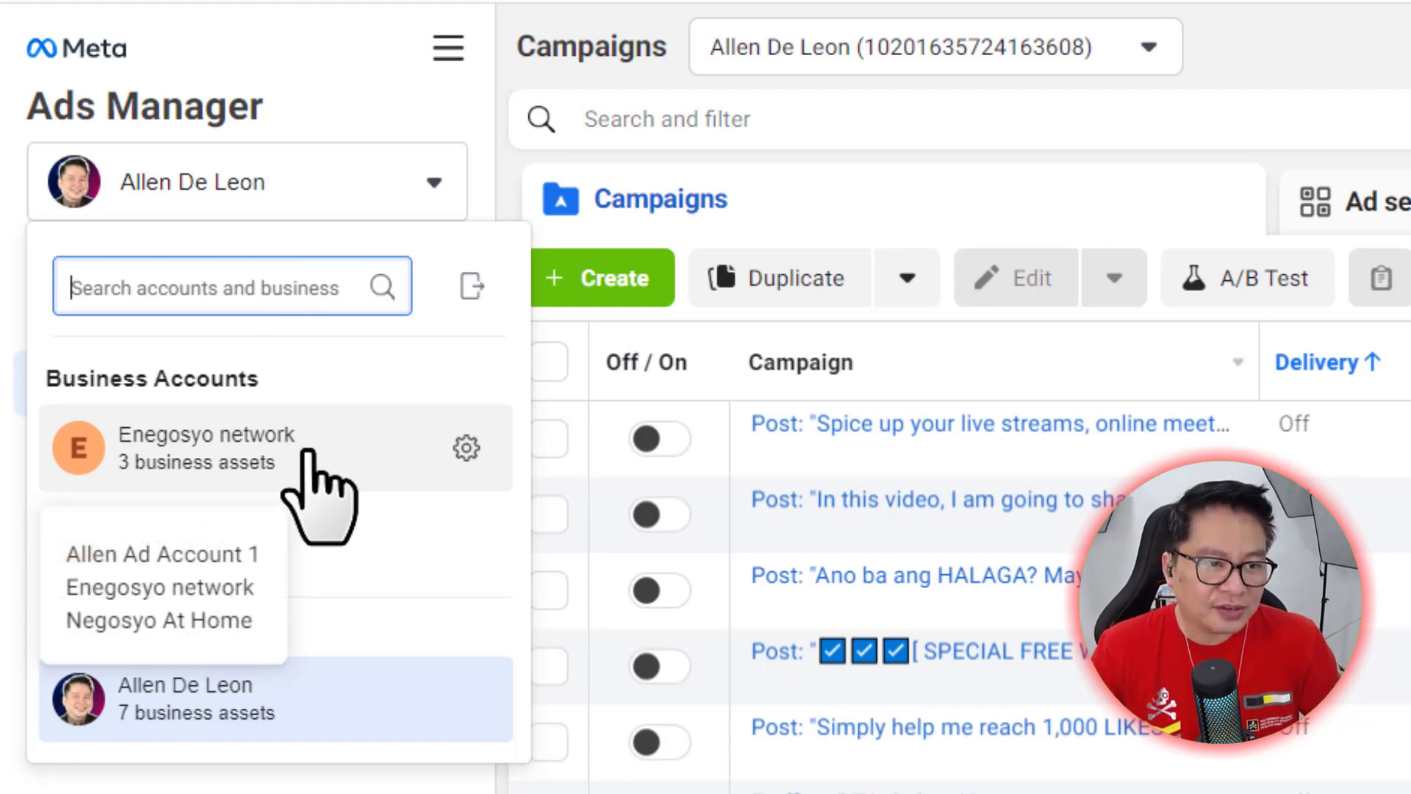
{"action": "left_click", "coordinate": [307, 452]}
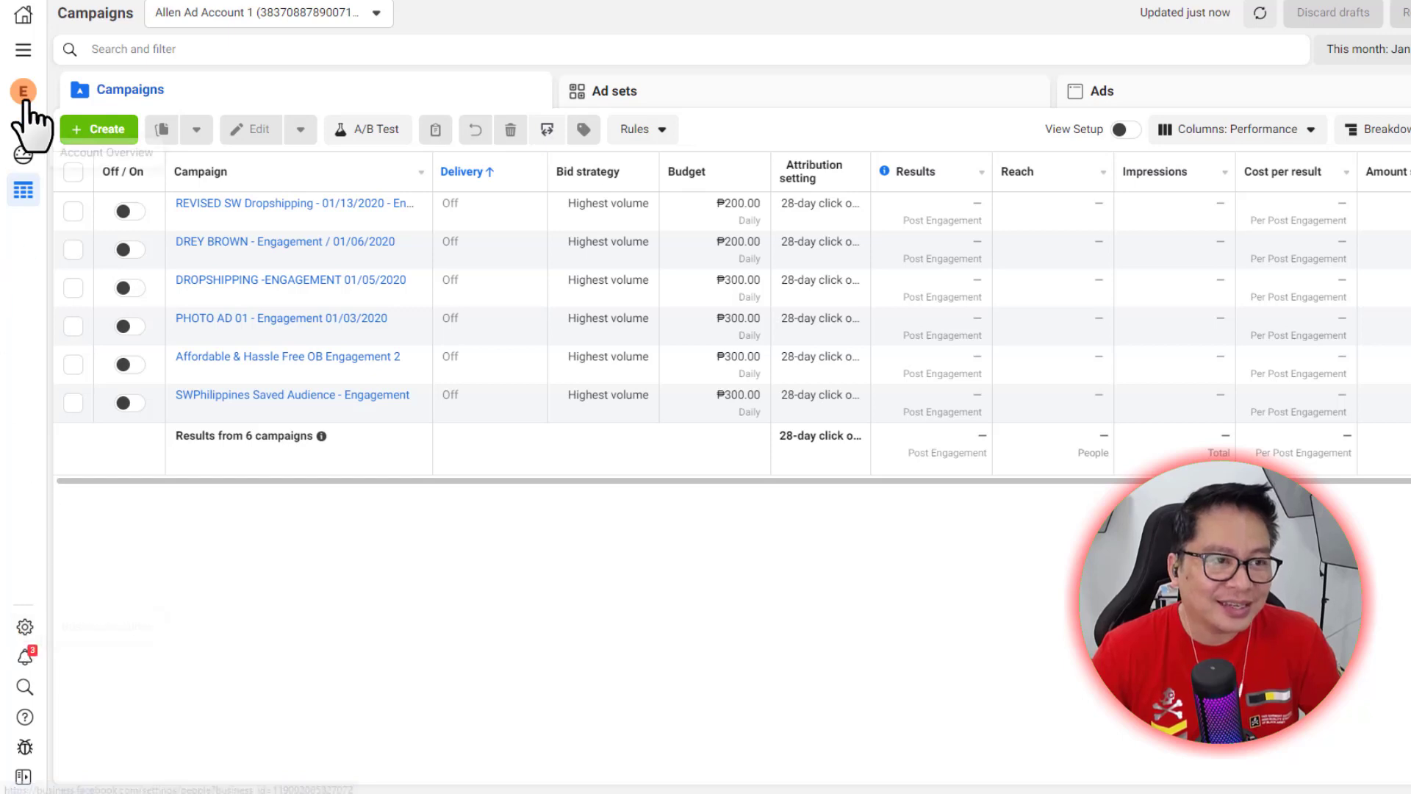
- Open the business settings for Enegosyo network and show the Domains page under Brand Safety
{"action": "left_click", "coordinate": [23, 50]}
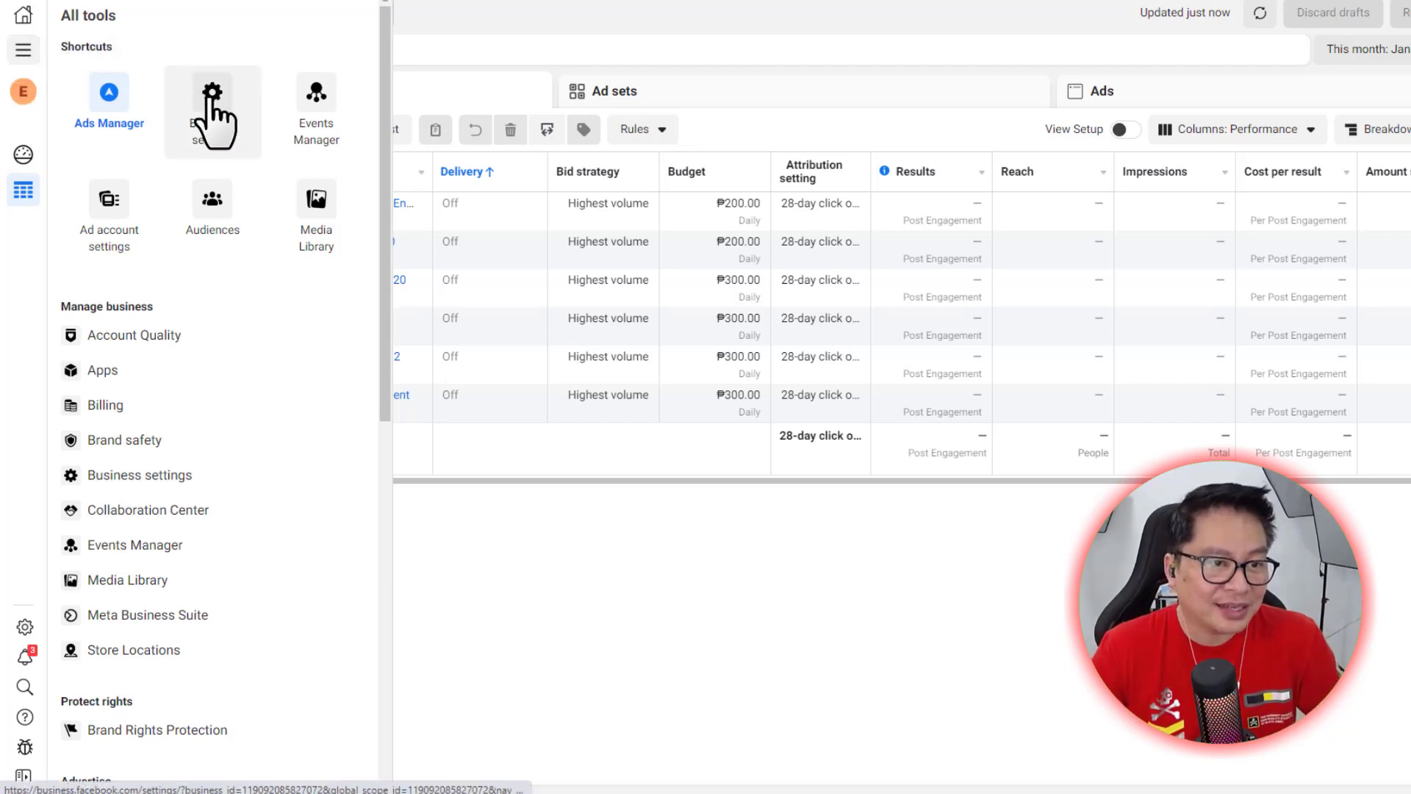
{"action": "left_click", "coordinate": [24, 626]}
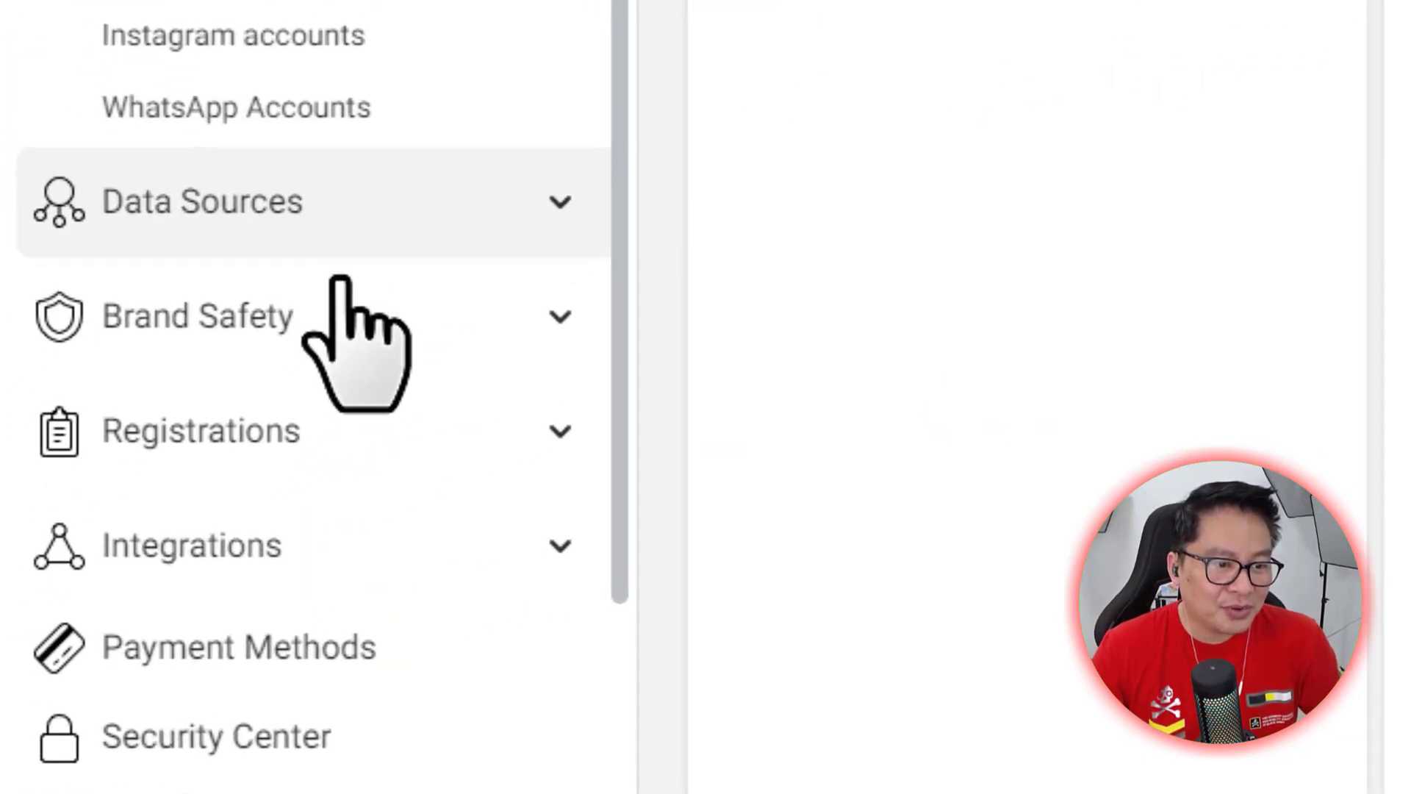
{"action": "left_click", "coordinate": [563, 308]}
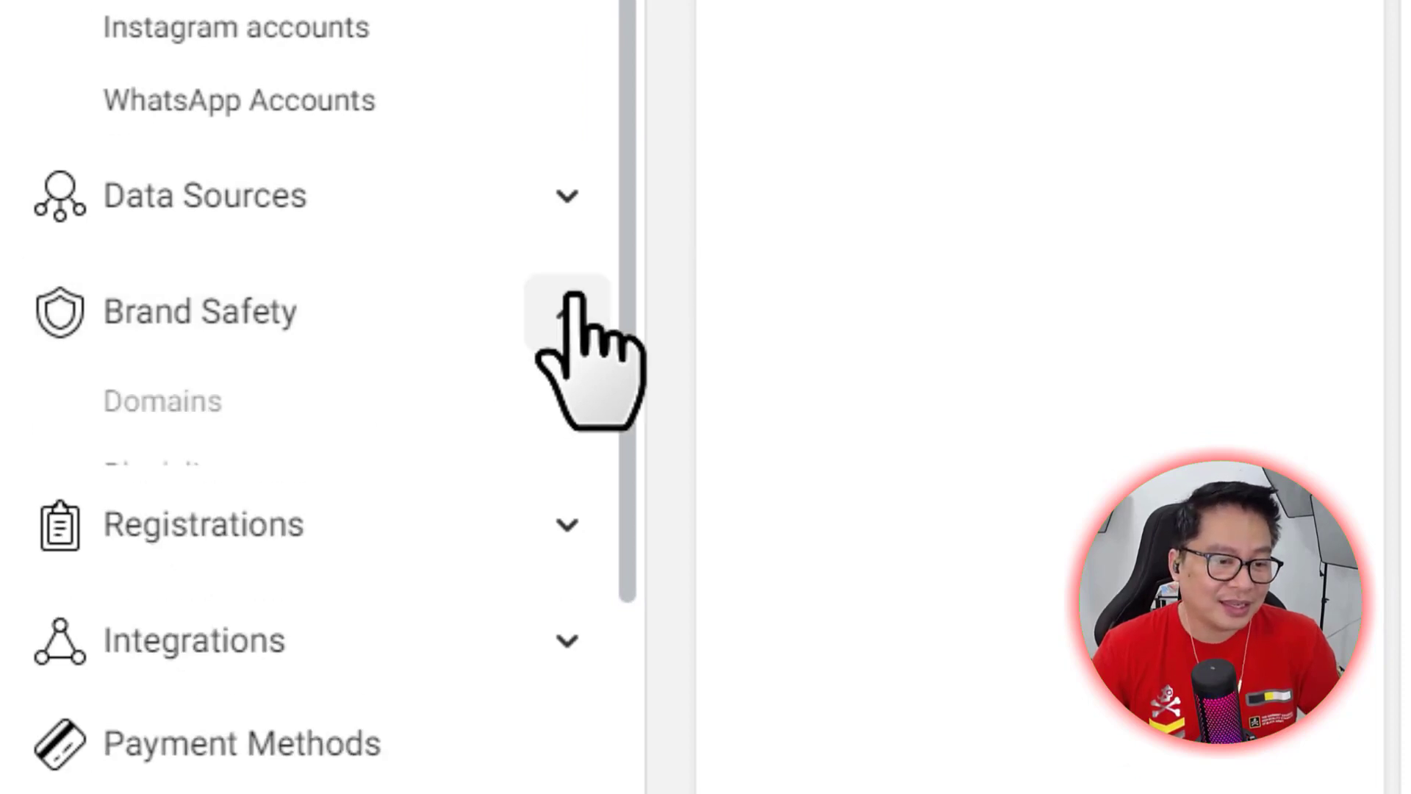
{"action": "left_click", "coordinate": [247, 406]}
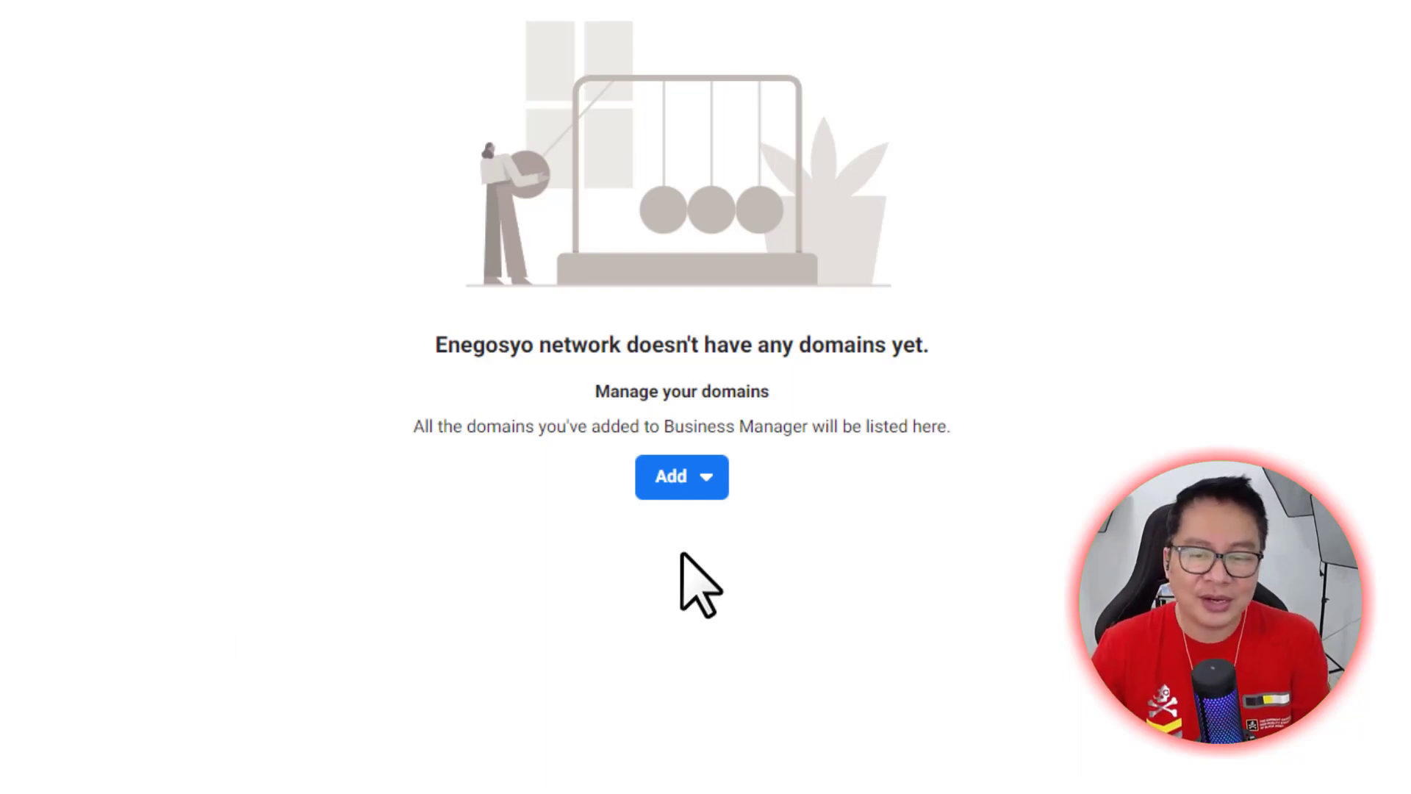
- Create a new domain entry for allendeleon.com in the business account
{"action": "left_click", "coordinate": [708, 478]}
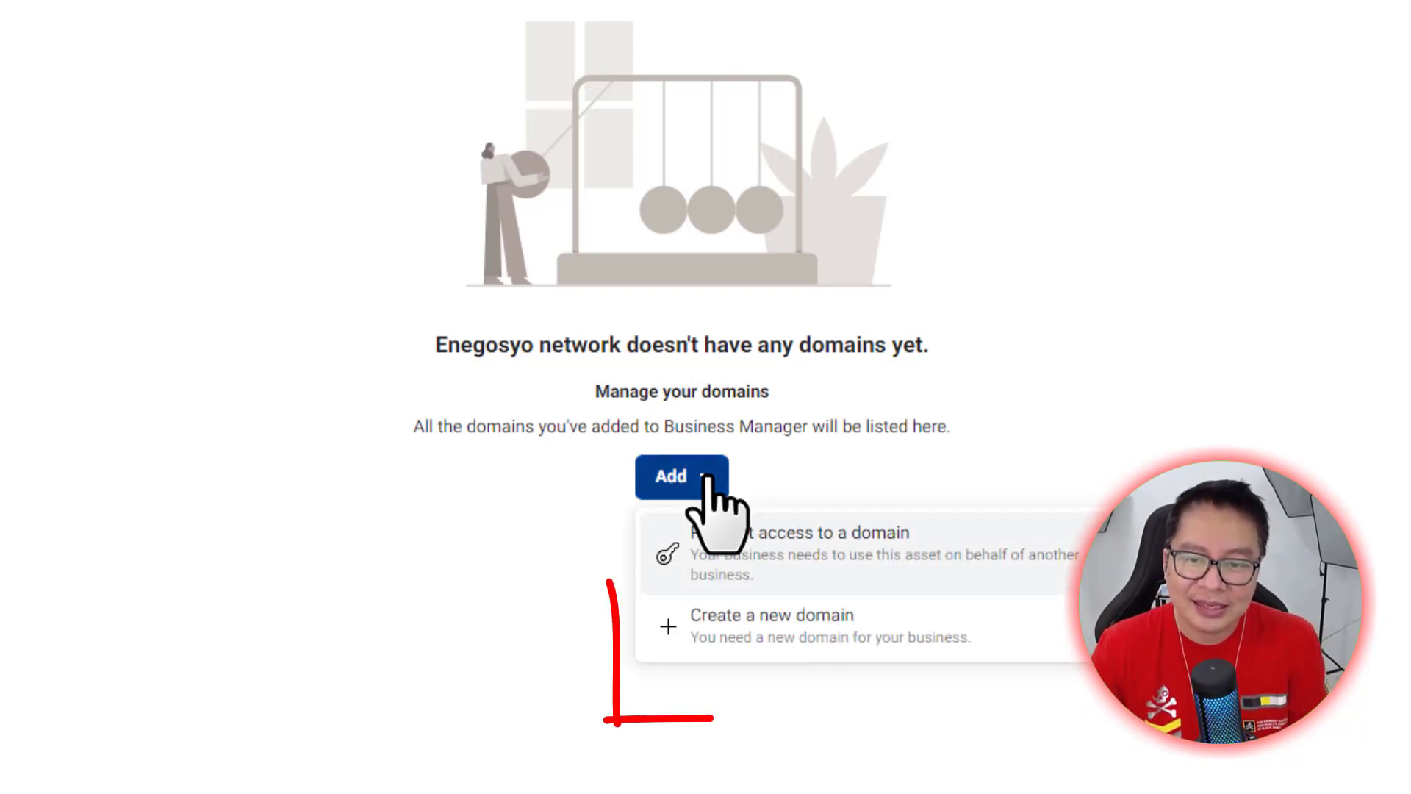
{"action": "left_click", "coordinate": [761, 634]}
{"action": "left_click", "coordinate": [456, 345]}
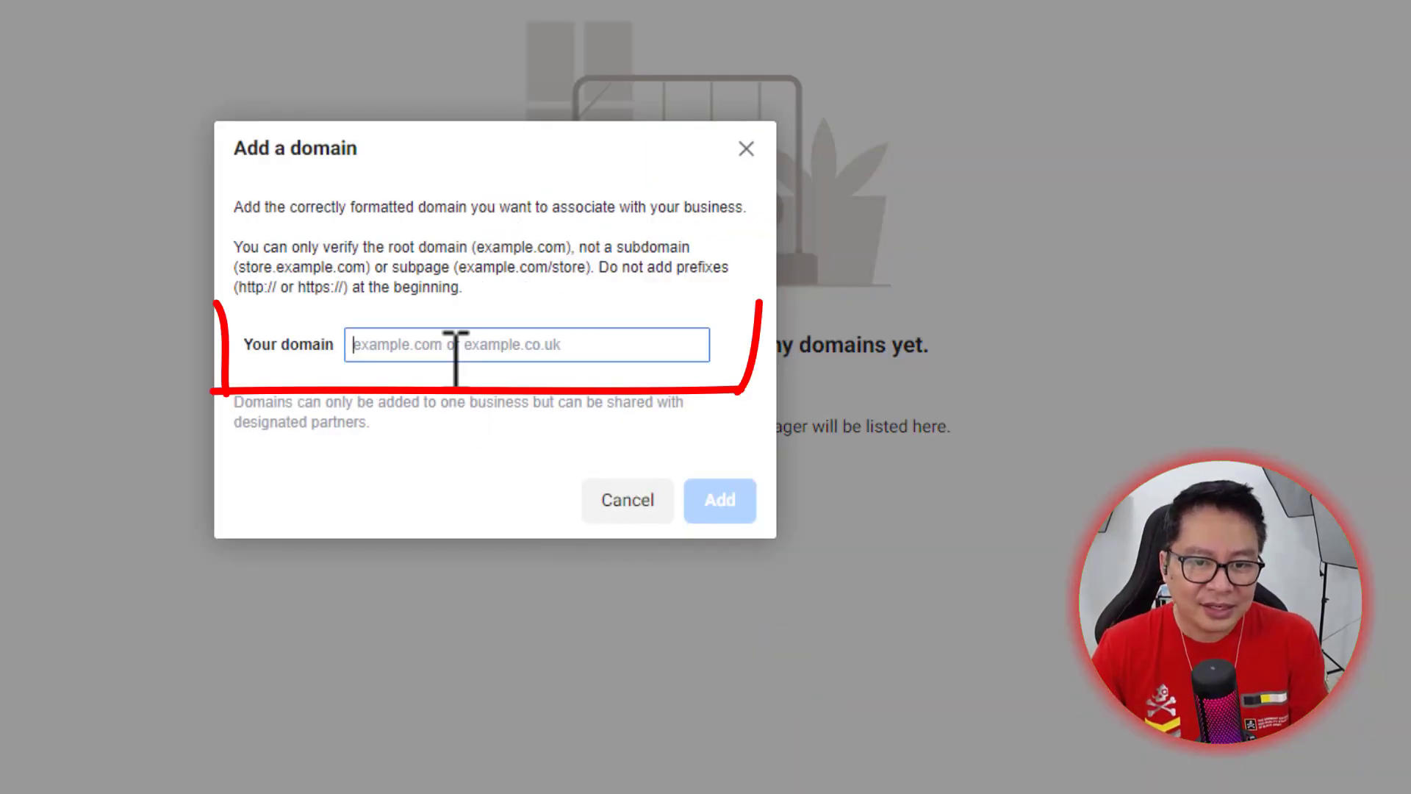
{"action": "type", "text": "allendeleon.com"}
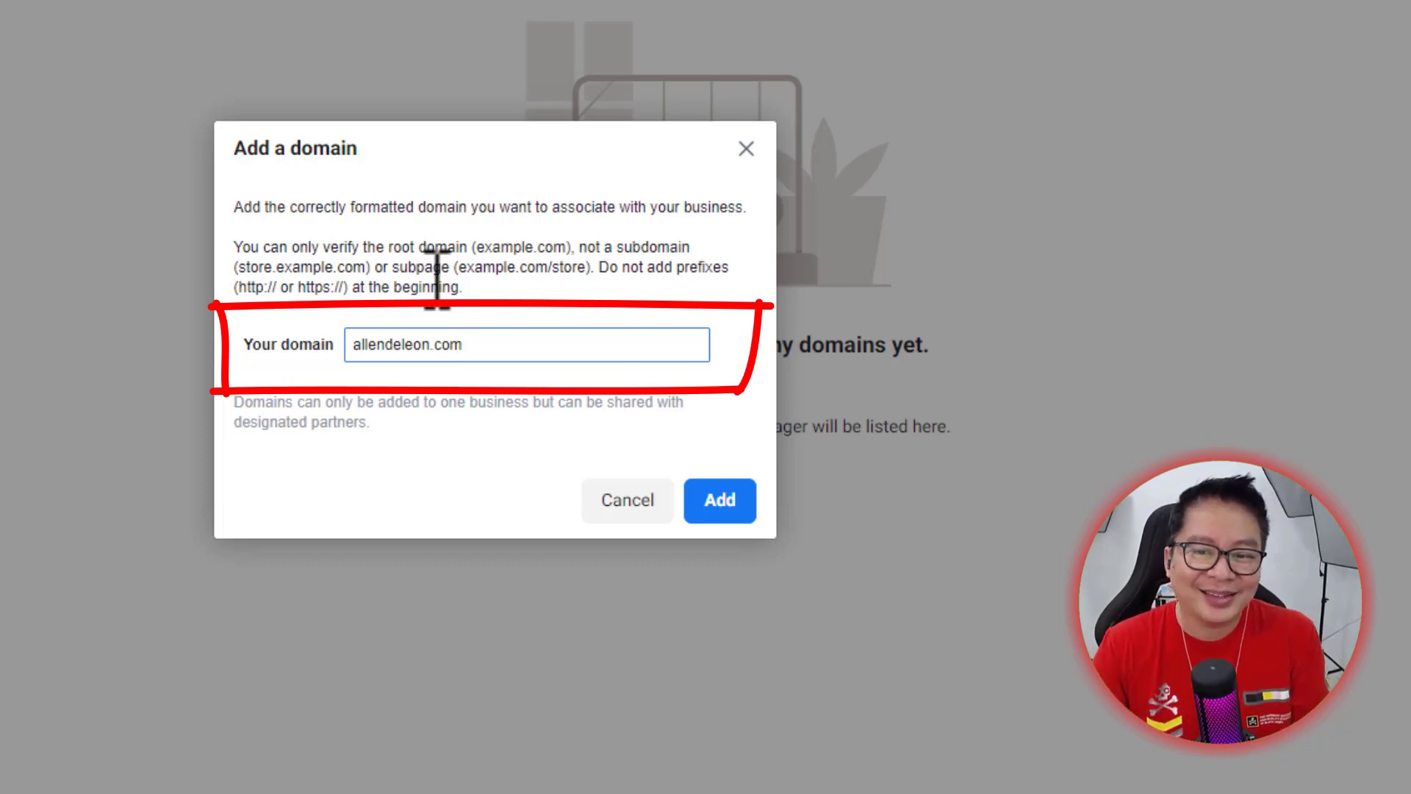
{"action": "left_click", "coordinate": [724, 504]}
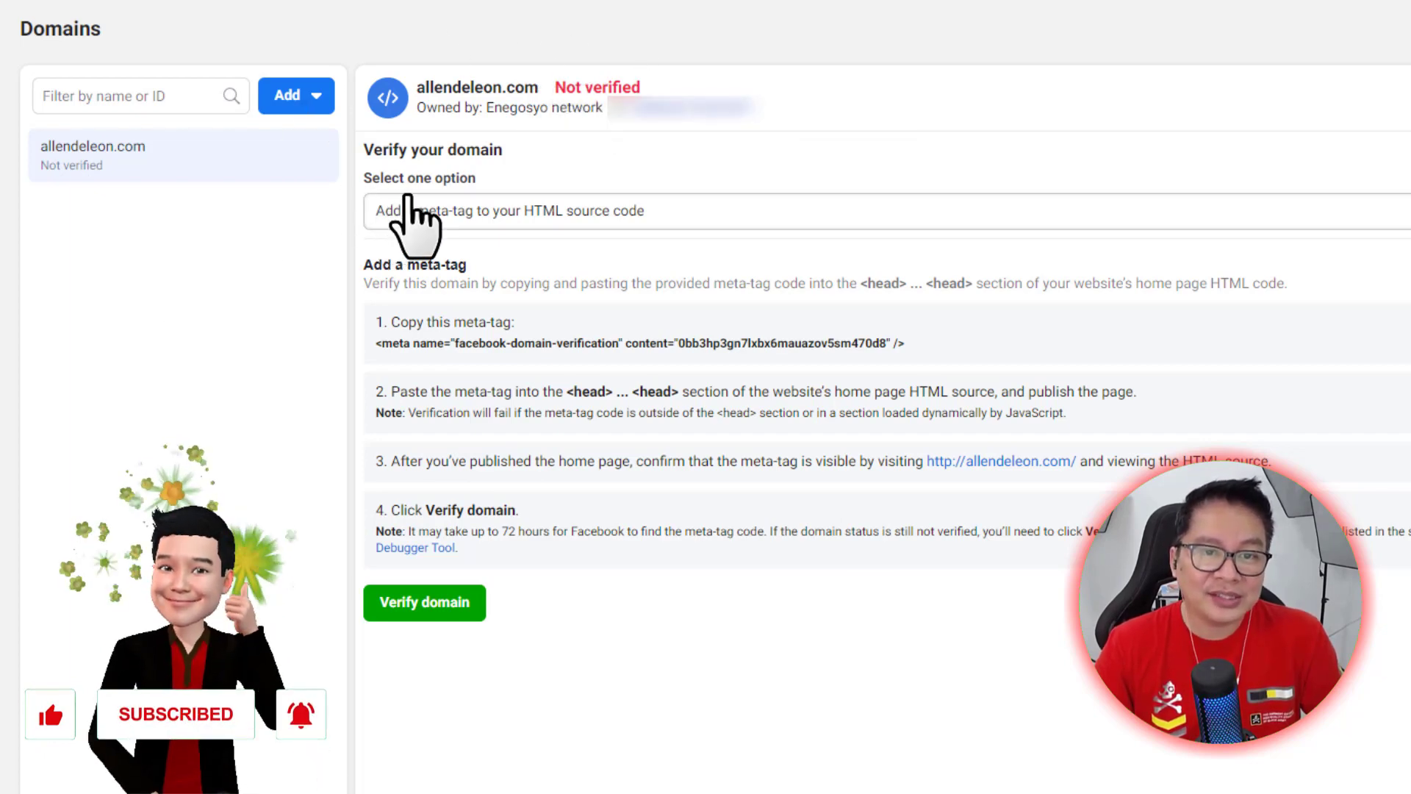
- Choose the DNS TXT record update as the domain verification method and copy the provided TXT record value
{"action": "left_click", "coordinate": [649, 211]}
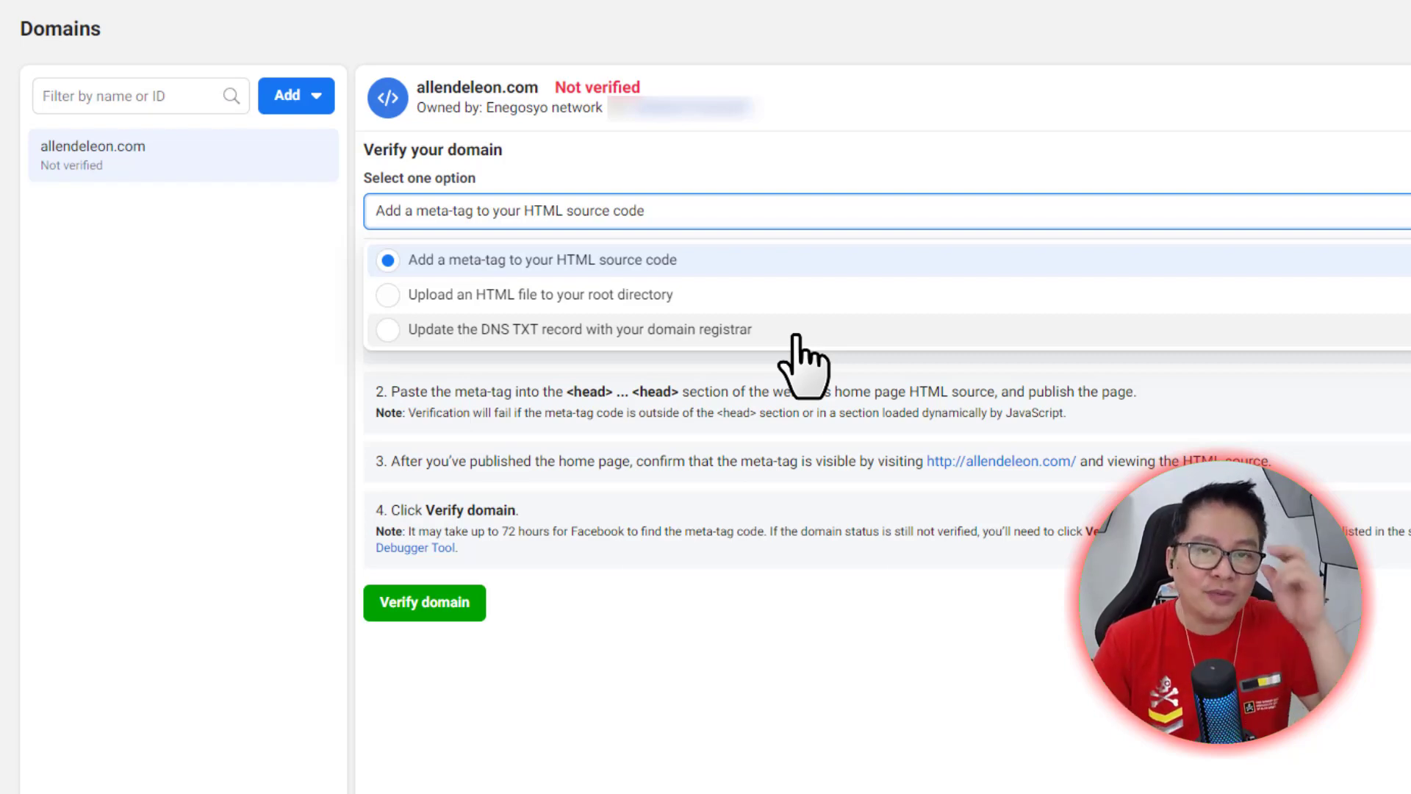
{"action": "left_click", "coordinate": [387, 329]}
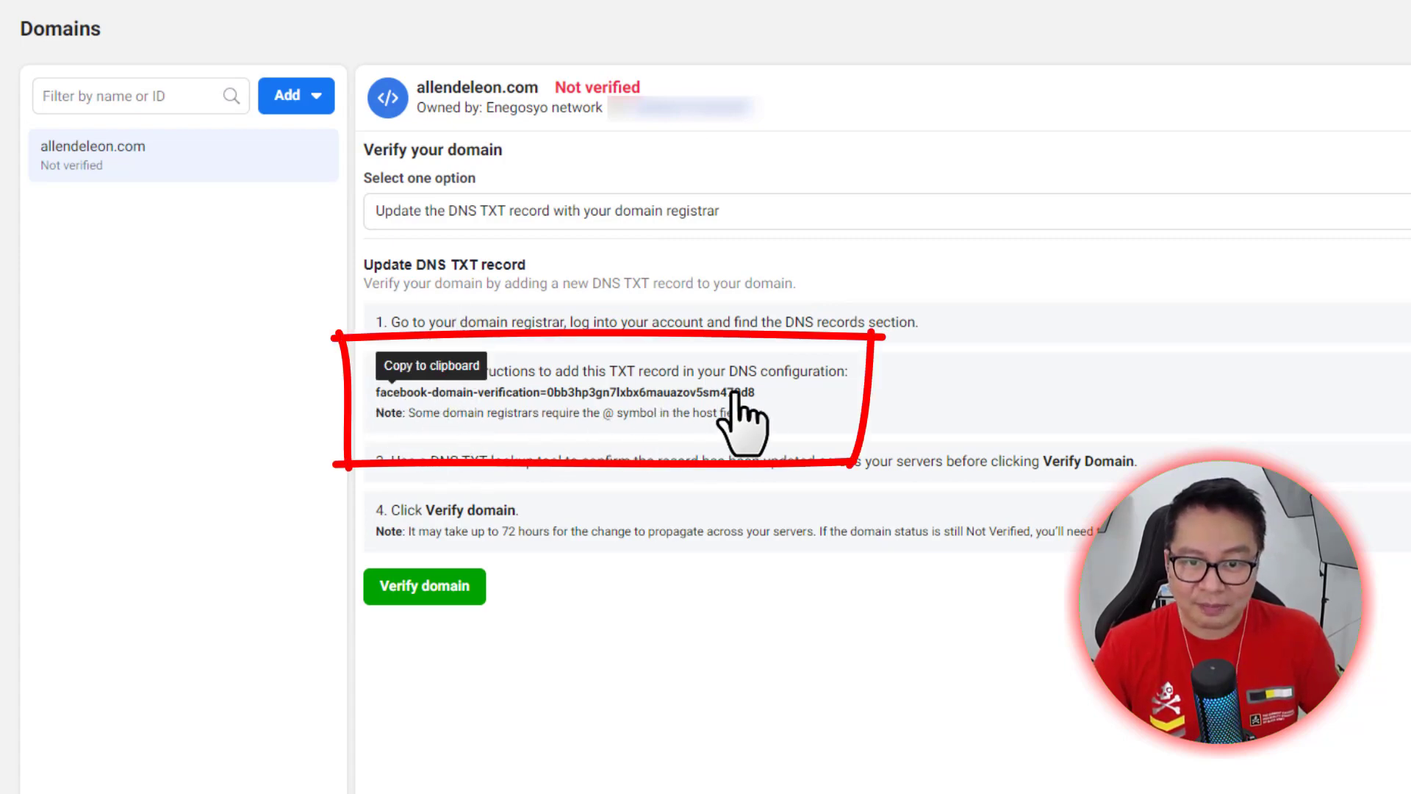
{"action": "left_click", "coordinate": [494, 395]}
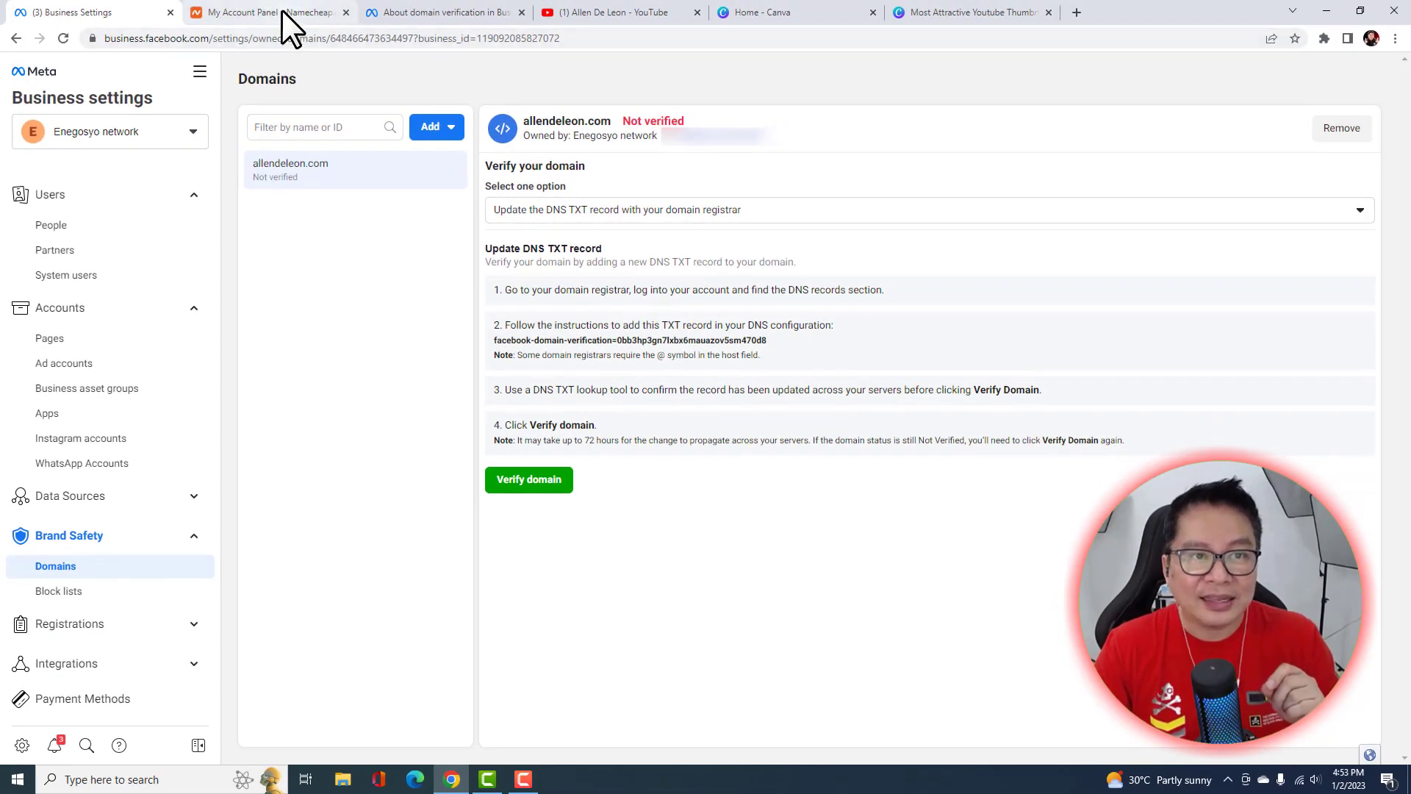
- Switch to Namecheap and open the Advanced DNS host records of allendeleon.com
{"action": "left_click", "coordinate": [283, 10]}
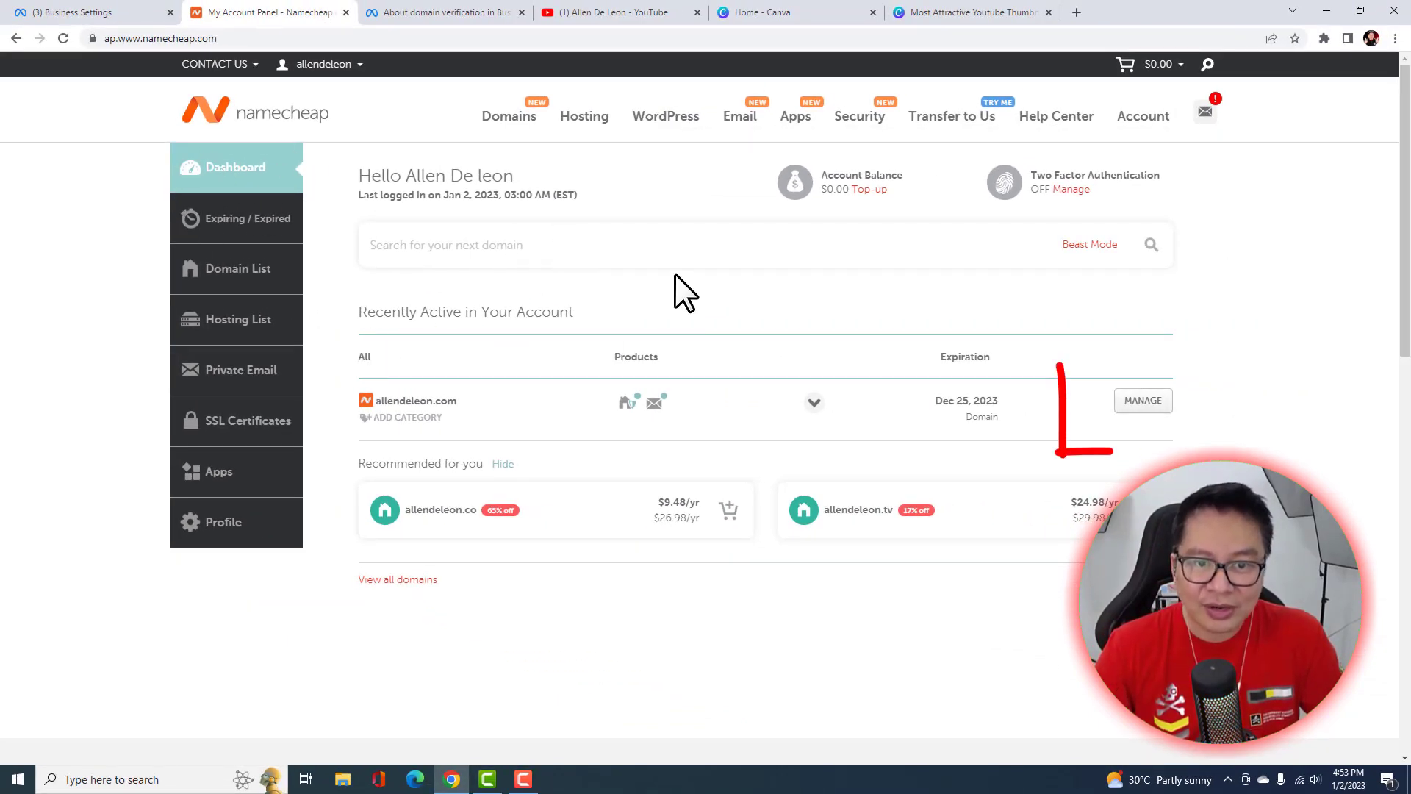
{"action": "left_click", "coordinate": [1142, 403]}
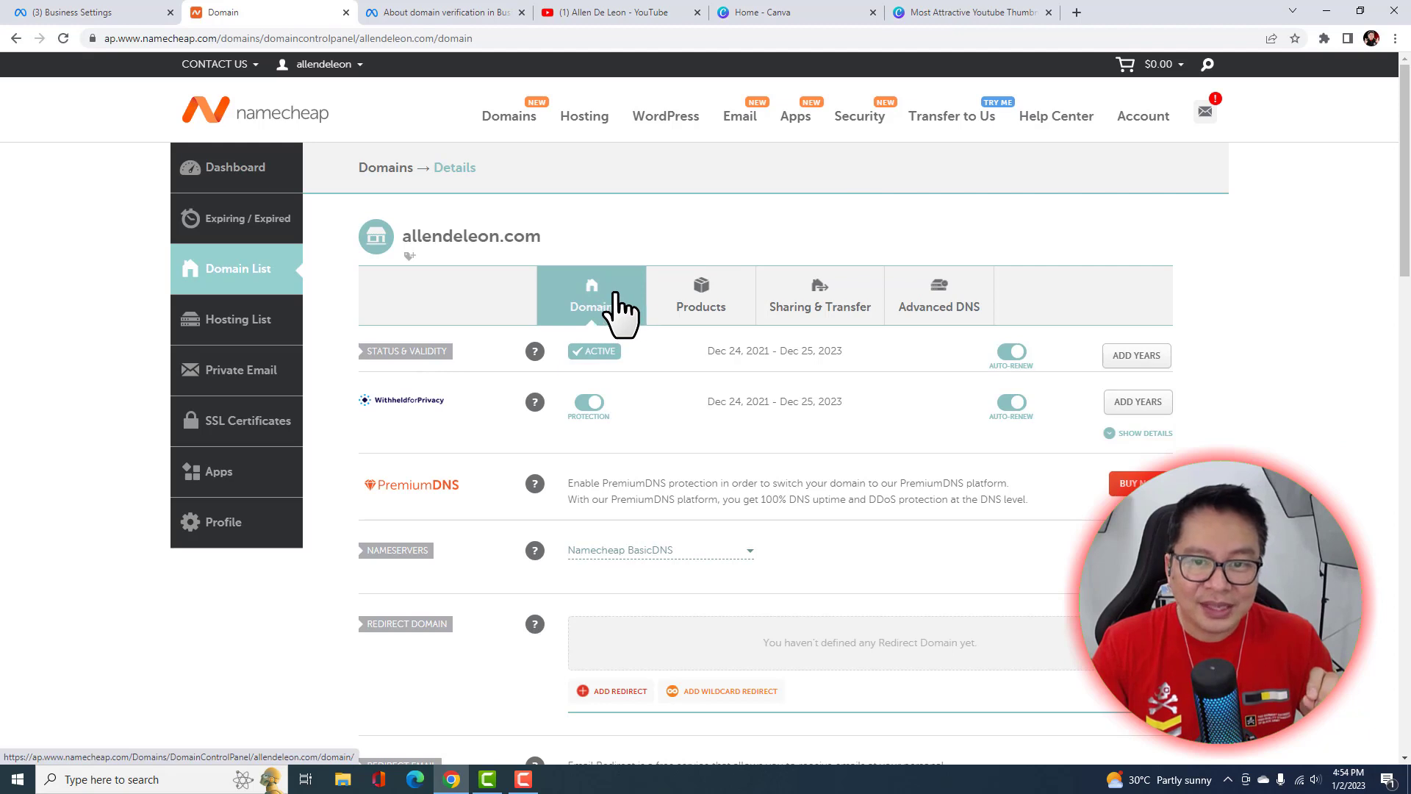
{"action": "left_click", "coordinate": [949, 313]}
{"action": "scroll", "coordinate": [816, 318], "scroll_direction": "down", "scroll_amount": 1}
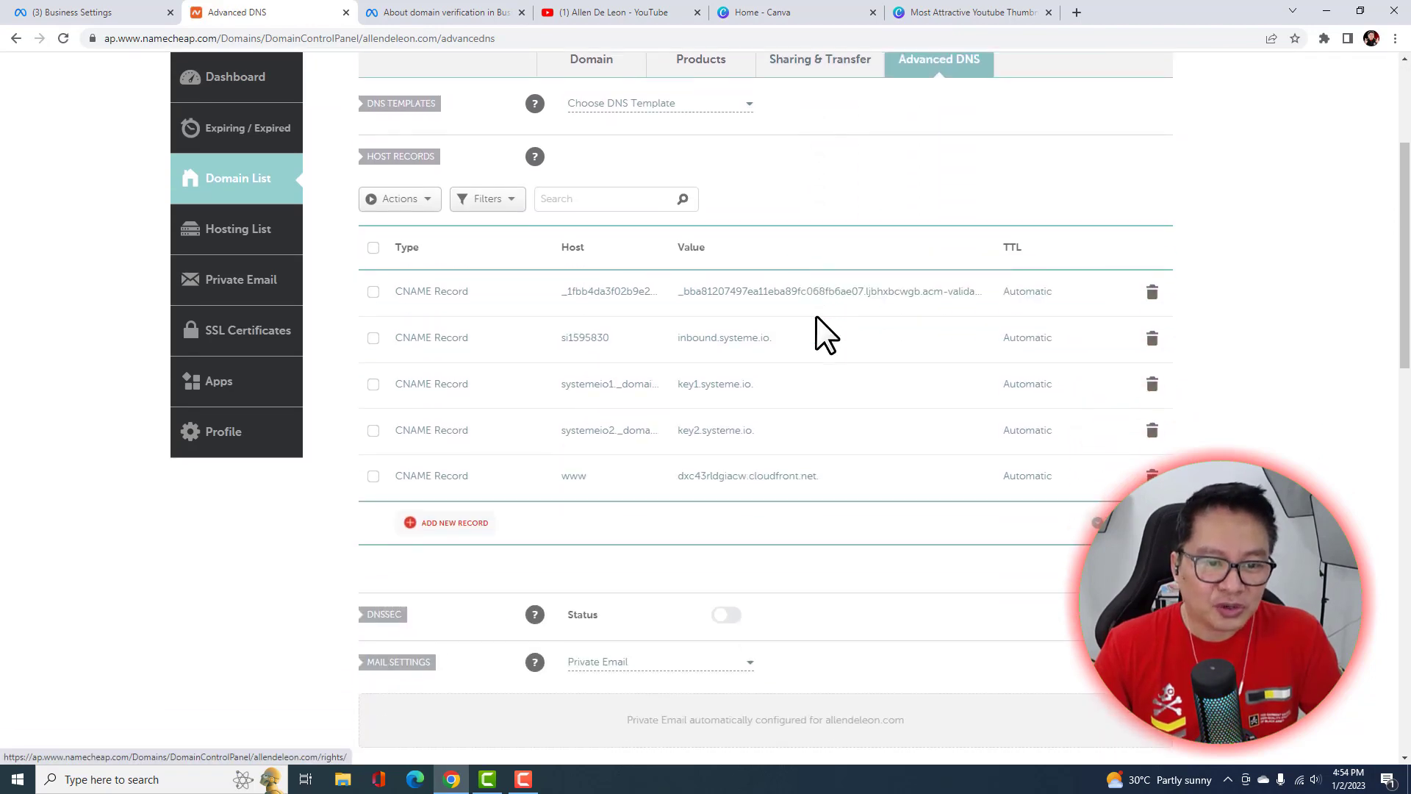
{"action": "scroll", "coordinate": [818, 317], "scroll_direction": "down", "scroll_amount": 3}
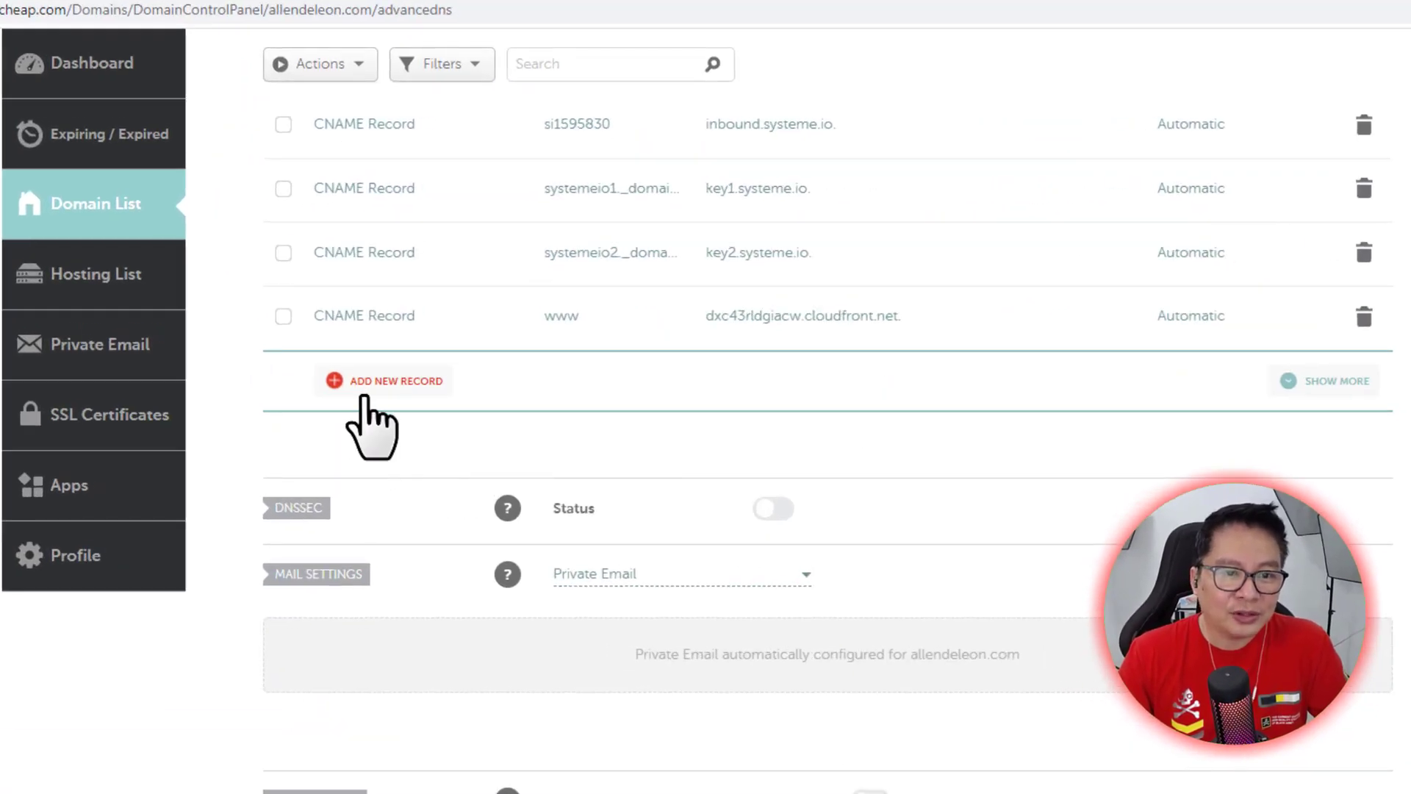
- Add and save a TXT record with host @, automatic TTL and the copied Facebook domain verification token as its value
{"action": "left_click", "coordinate": [379, 382]}
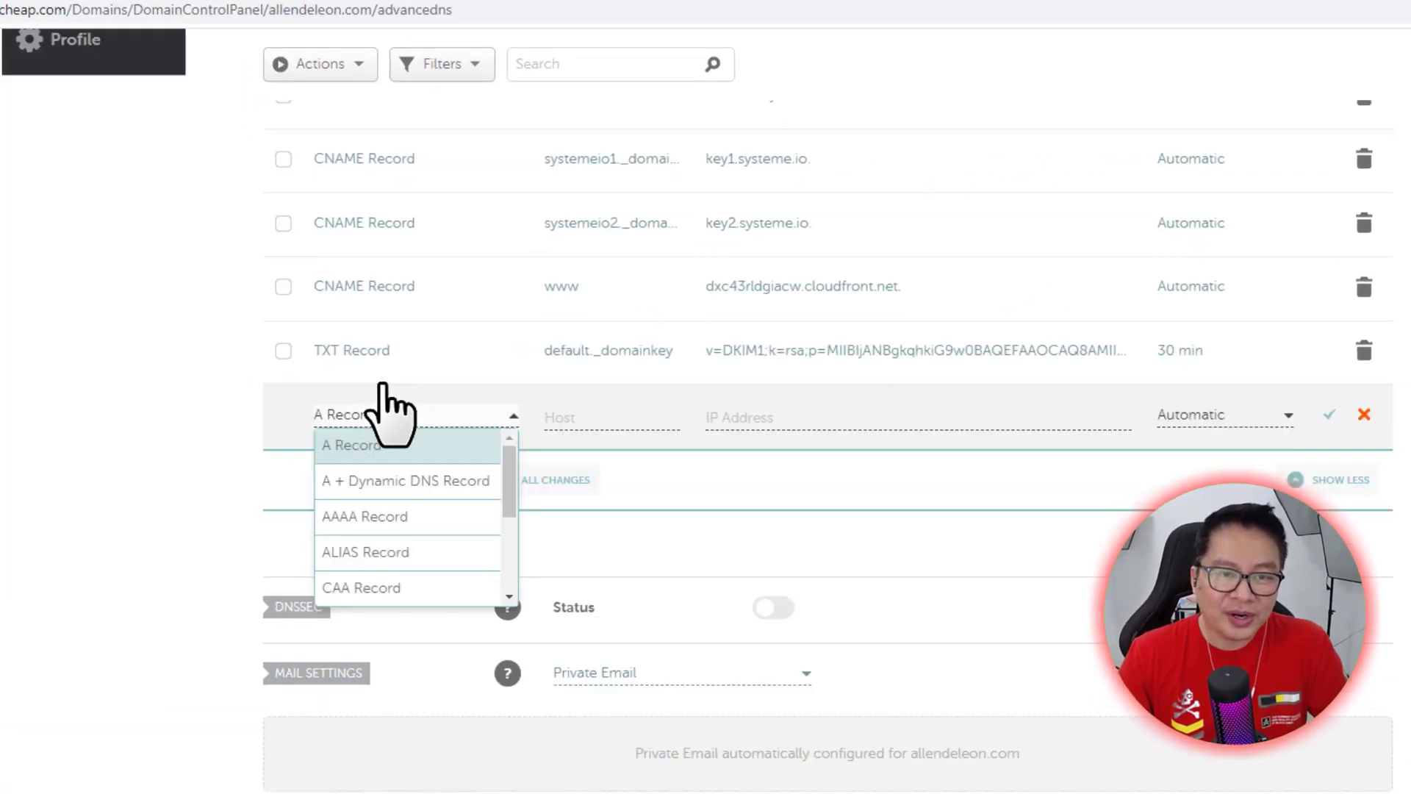
{"action": "scroll", "coordinate": [393, 551], "scroll_direction": "down", "scroll_amount": 3}
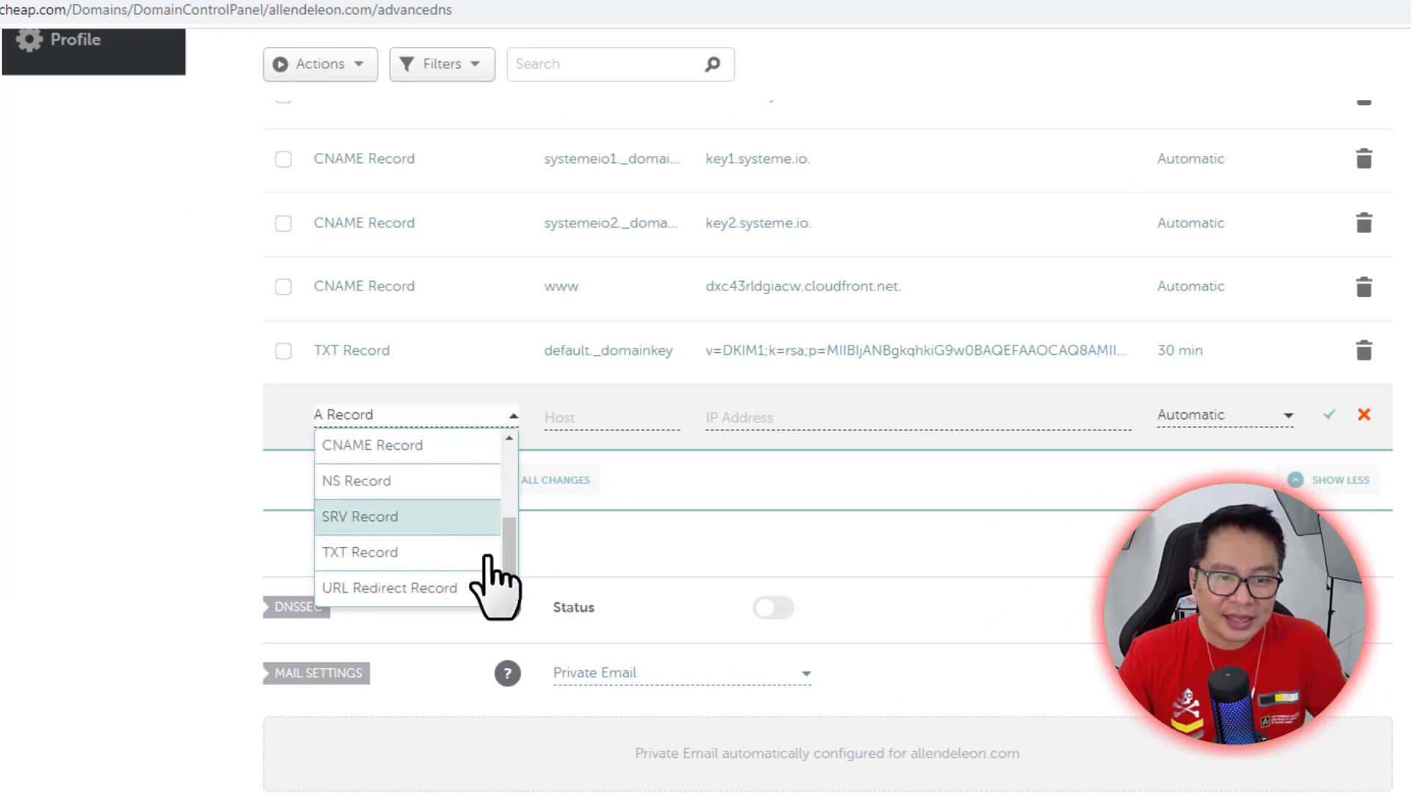
{"action": "left_click", "coordinate": [390, 553]}
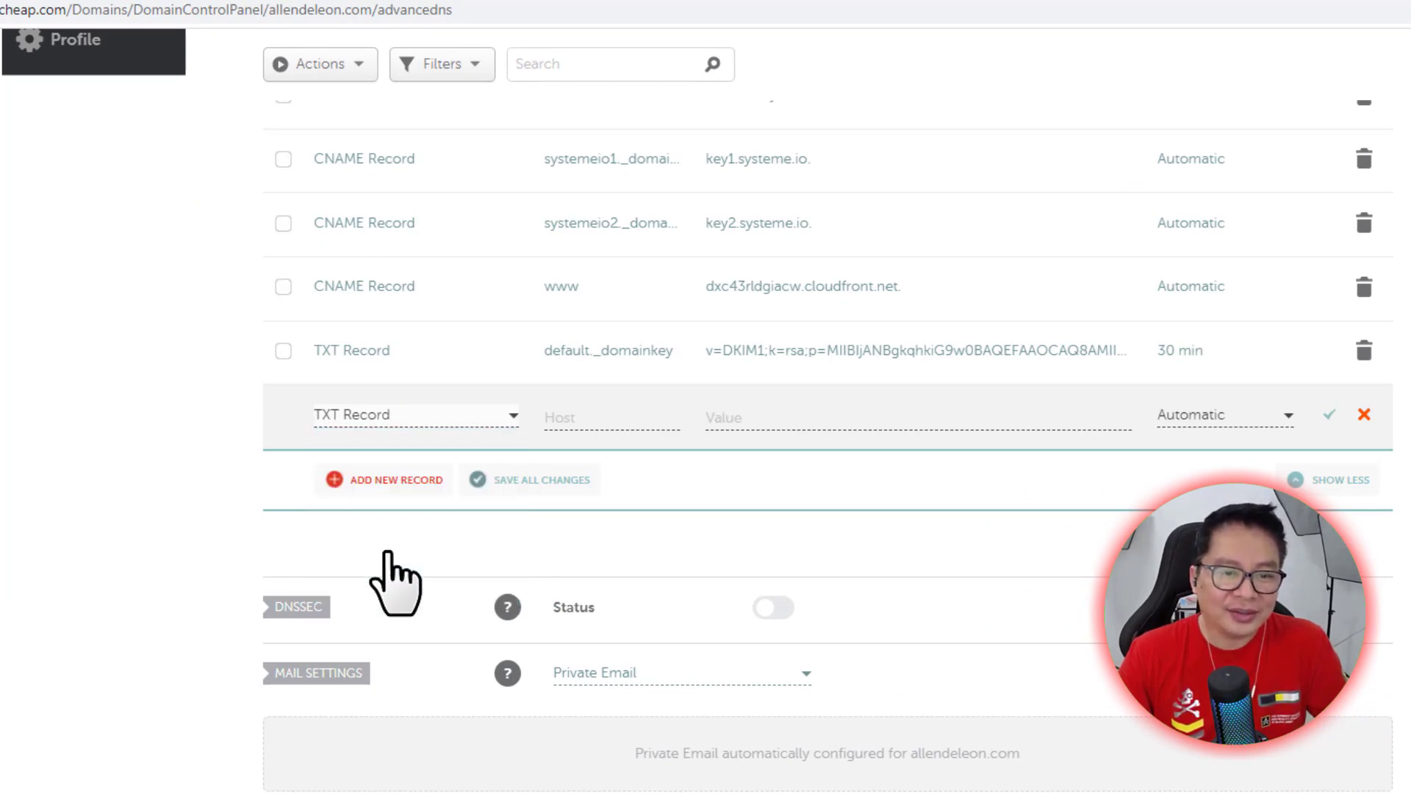
{"action": "left_click", "coordinate": [773, 416]}
{"action": "key", "text": "ctrl+v"}
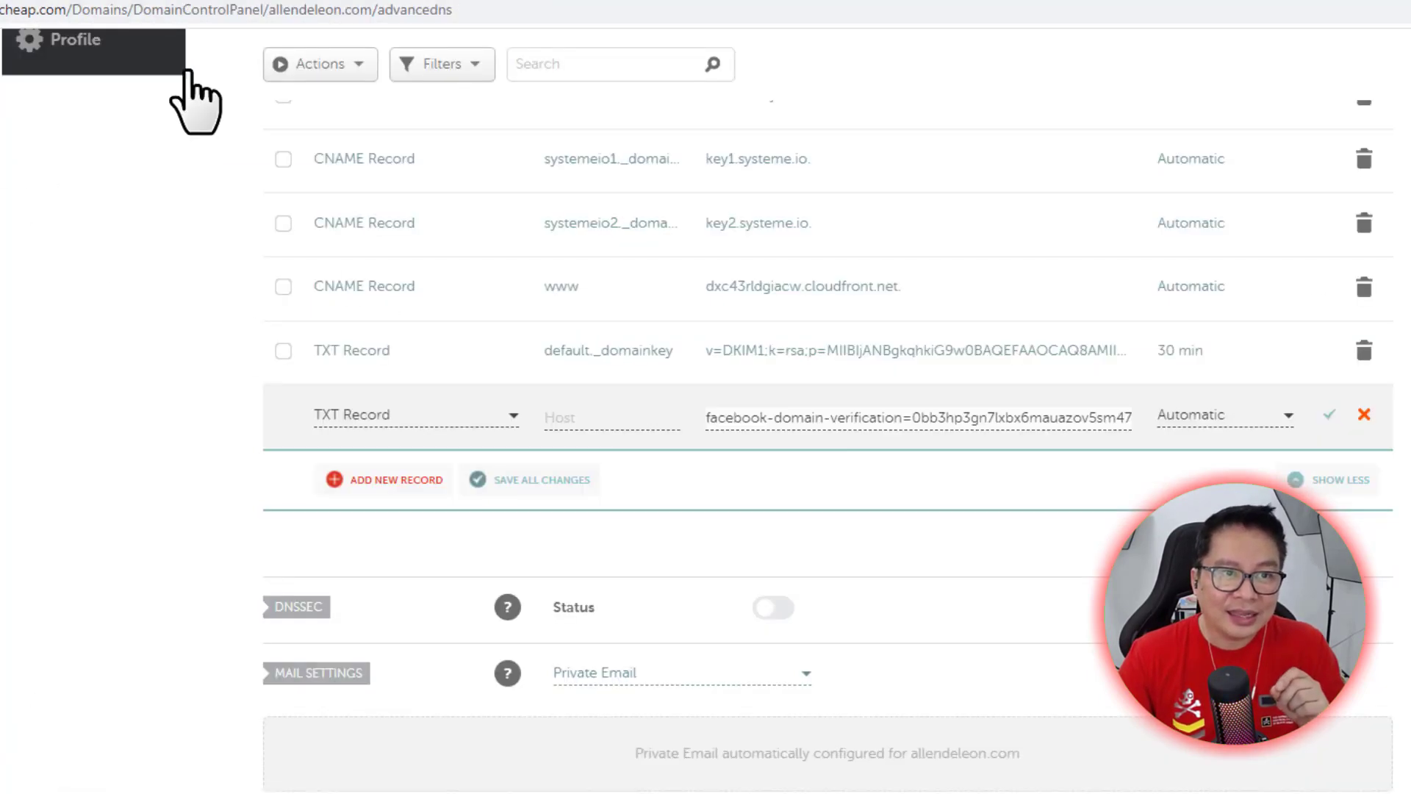
{"action": "left_click", "coordinate": [597, 419]}
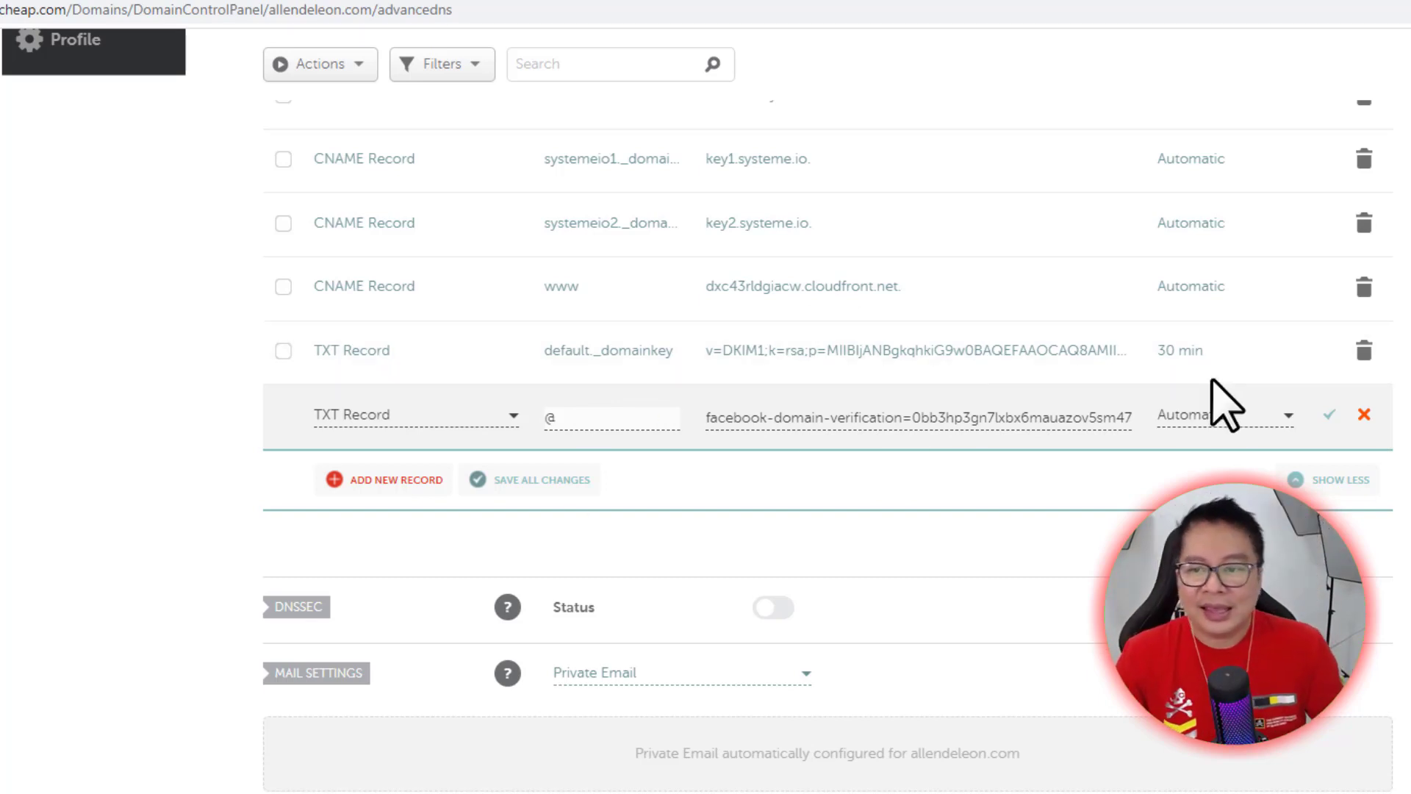
{"action": "left_click", "coordinate": [1328, 417]}
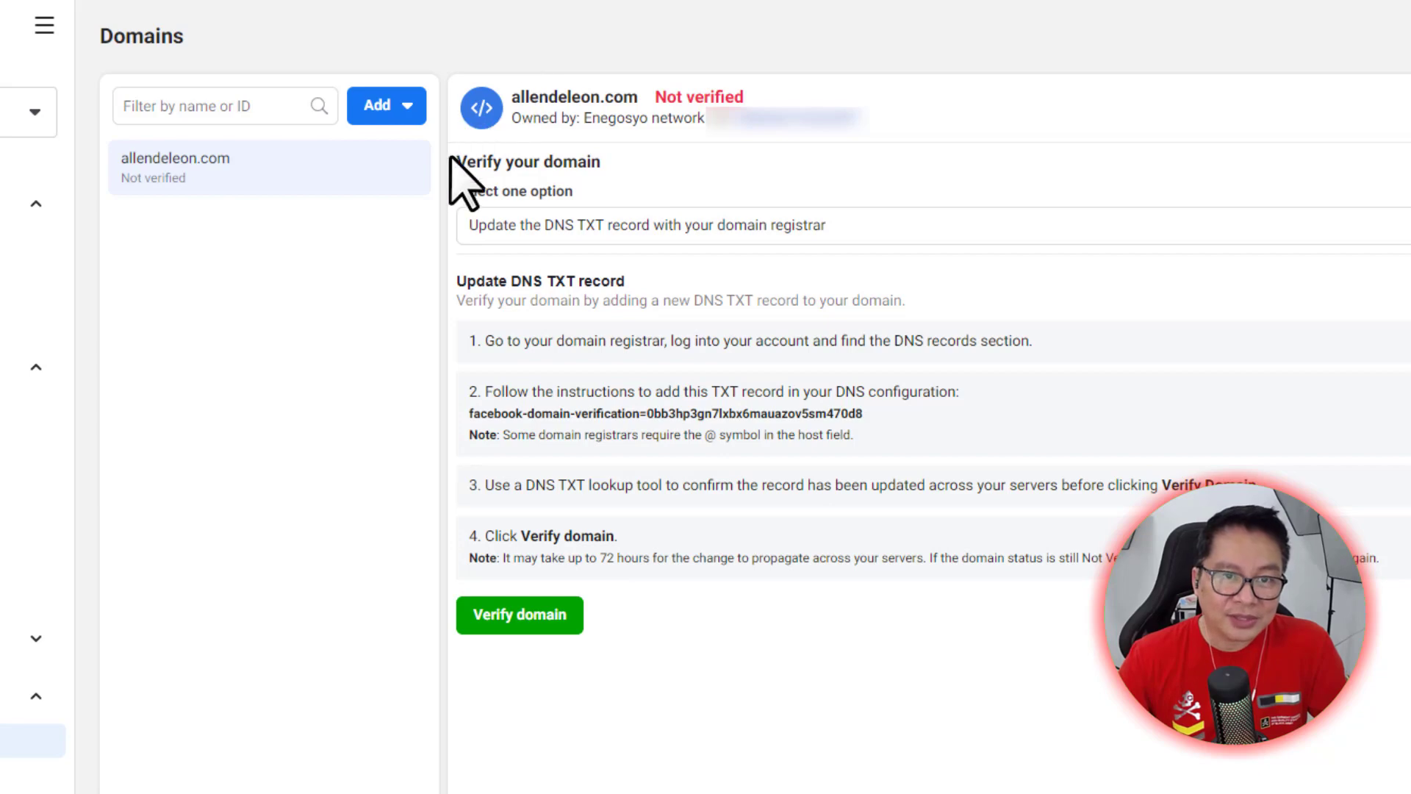
- Run the domain verification for allendeleon.com in Meta Business settings
{"action": "left_click", "coordinate": [536, 626]}
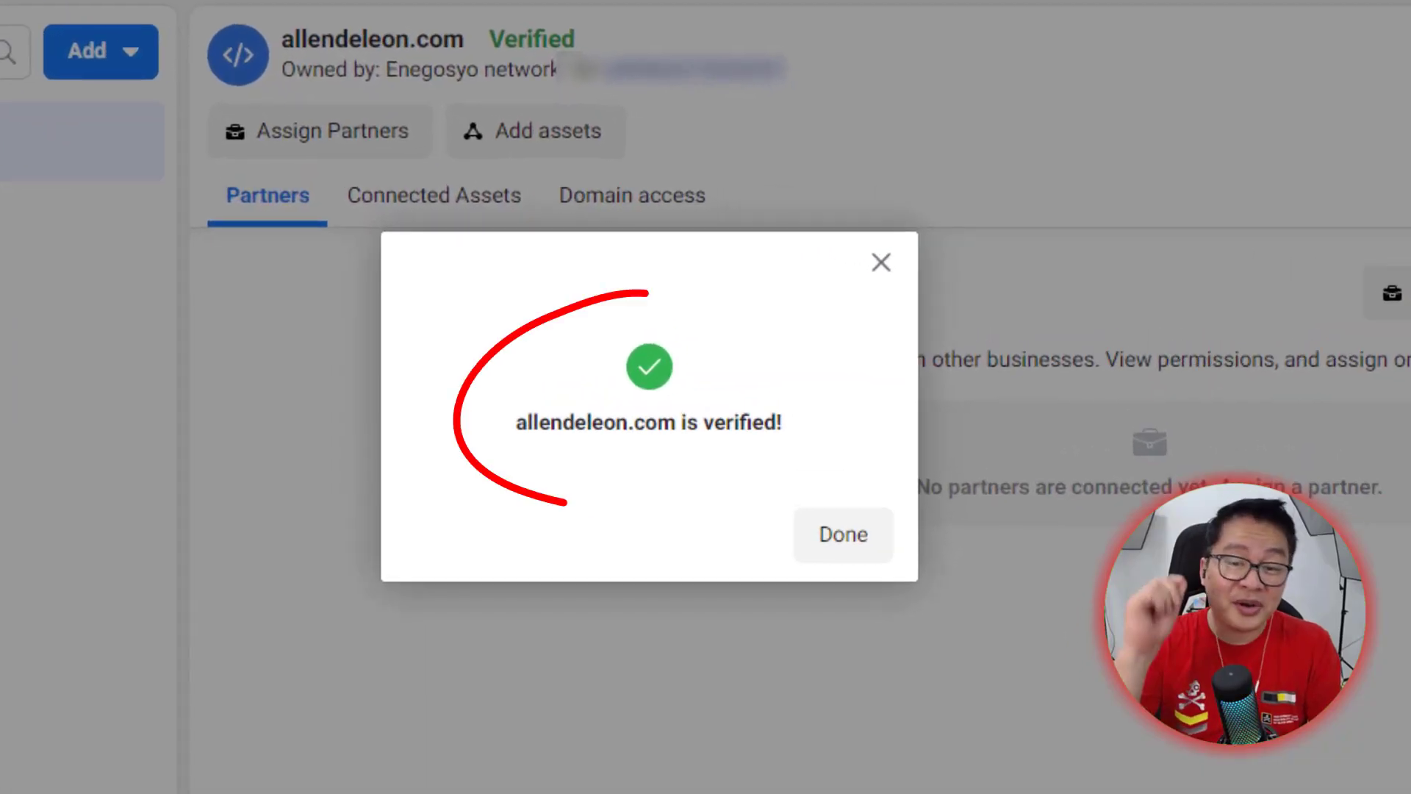